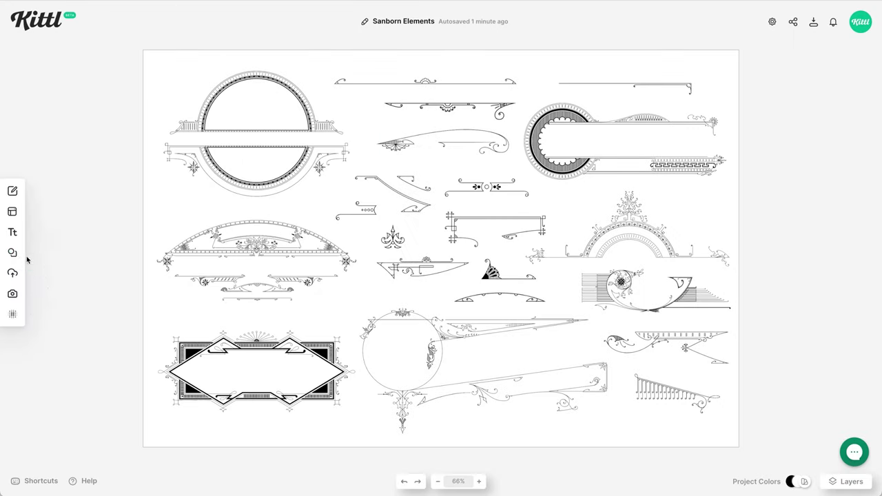
- Show all 103 items of the Sanborn ornament collection from the Elements Ornaments category
{"action": "left_click", "coordinate": [17, 254]}
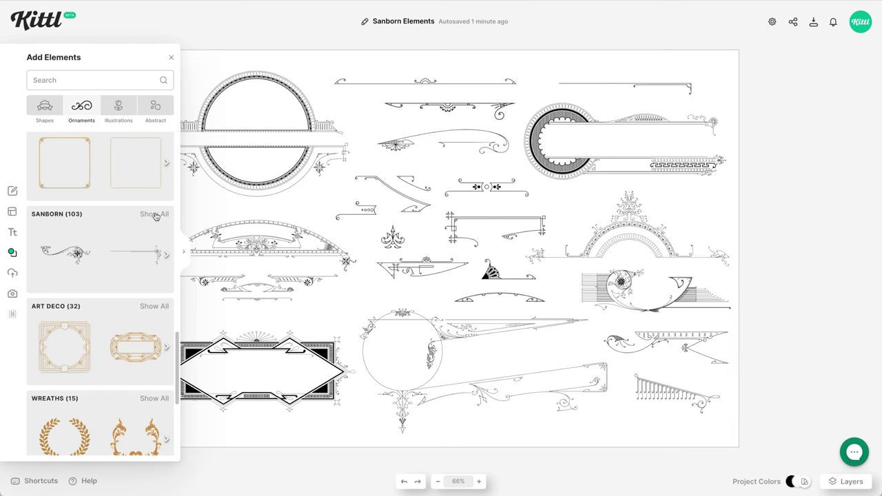
{"action": "left_click", "coordinate": [154, 214]}
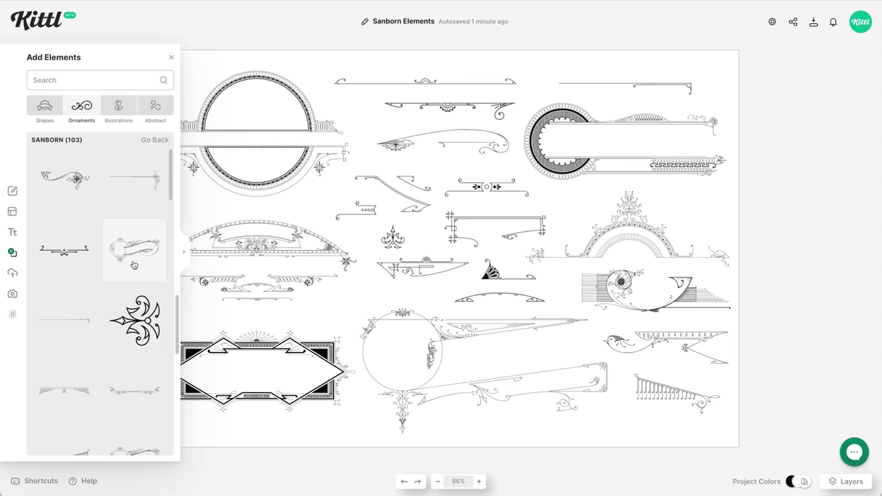
{"action": "scroll", "coordinate": [133, 266], "scroll_direction": "down", "scroll_amount": 2}
{"action": "scroll", "coordinate": [134, 265], "scroll_direction": "down", "scroll_amount": 5}
{"action": "scroll", "coordinate": [134, 265], "scroll_direction": "down", "scroll_amount": 1}
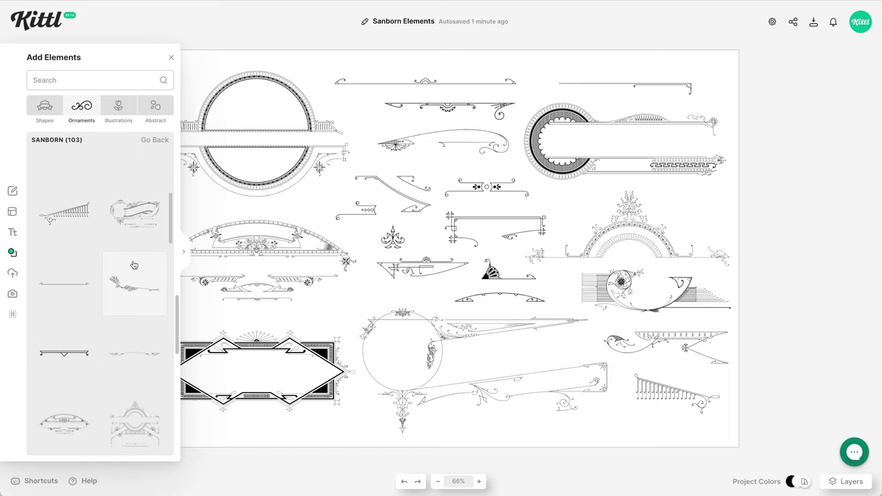
{"action": "scroll", "coordinate": [134, 266], "scroll_direction": "down", "scroll_amount": 2}
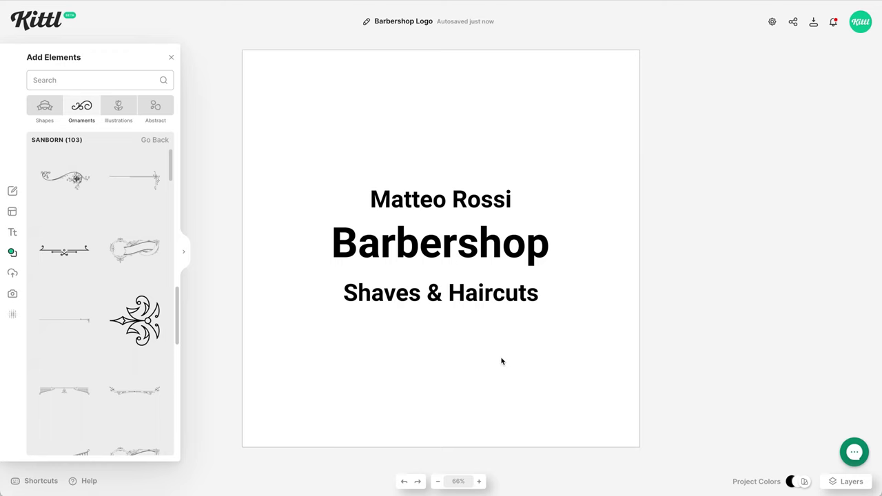
- Move the three text lines off the artboard and add an enlarged Sanborn circle-and-ribbon banner
{"action": "left_click_drag", "start_coordinate": [503, 367], "coordinate": [371, 190]}
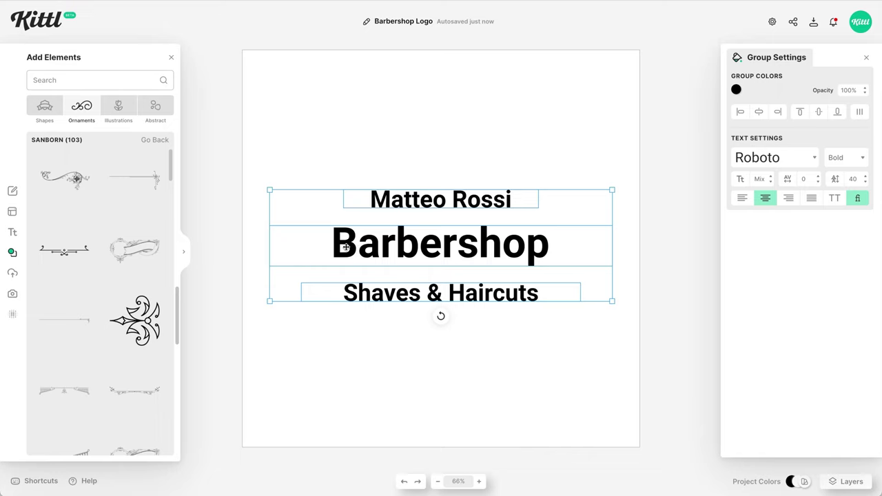
{"action": "left_click_drag", "start_coordinate": [335, 242], "coordinate": [728, 270]}
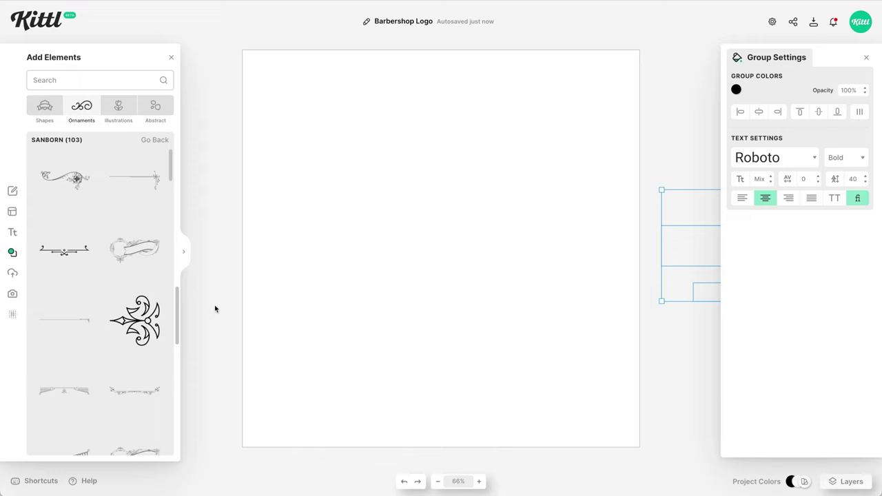
{"action": "left_click", "coordinate": [142, 264]}
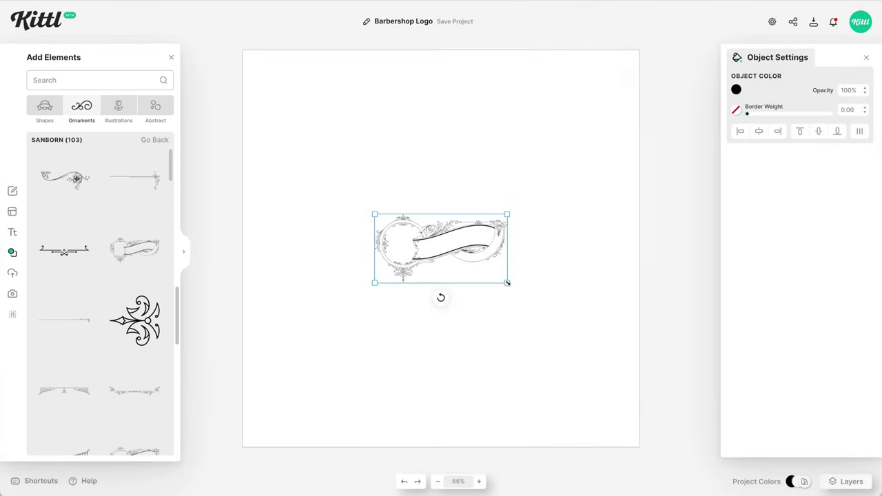
{"action": "left_click_drag", "start_coordinate": [507, 283], "coordinate": [567, 351]}
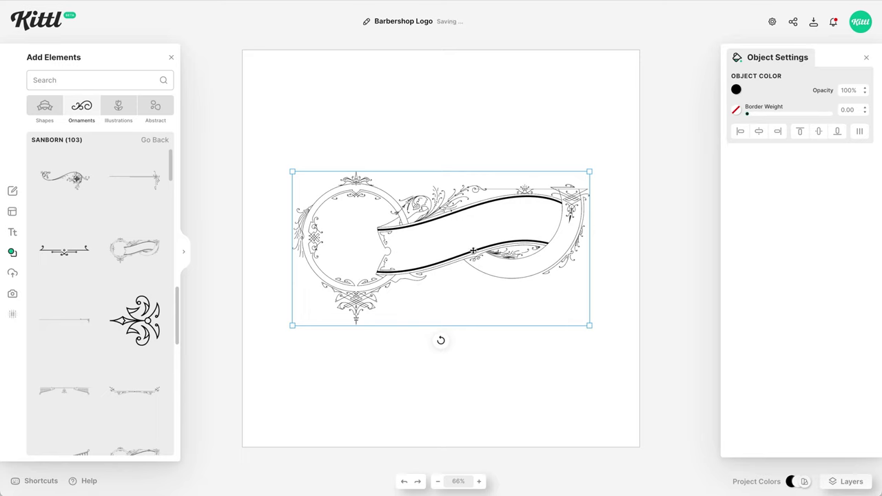
- Replace the banner with a large Sanborn arch ornament placed across the upper middle
{"action": "key", "text": "Delete"}
{"action": "scroll", "coordinate": [141, 273], "scroll_direction": "down", "scroll_amount": 10}
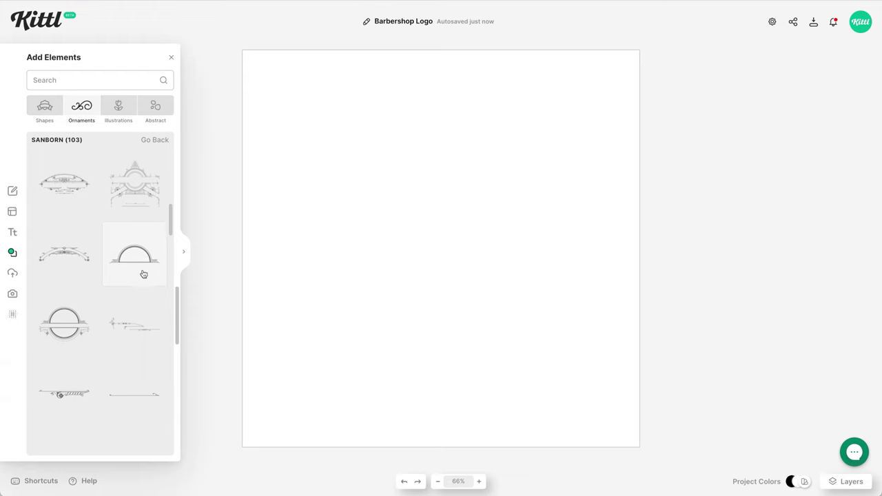
{"action": "scroll", "coordinate": [143, 275], "scroll_direction": "down", "scroll_amount": 5}
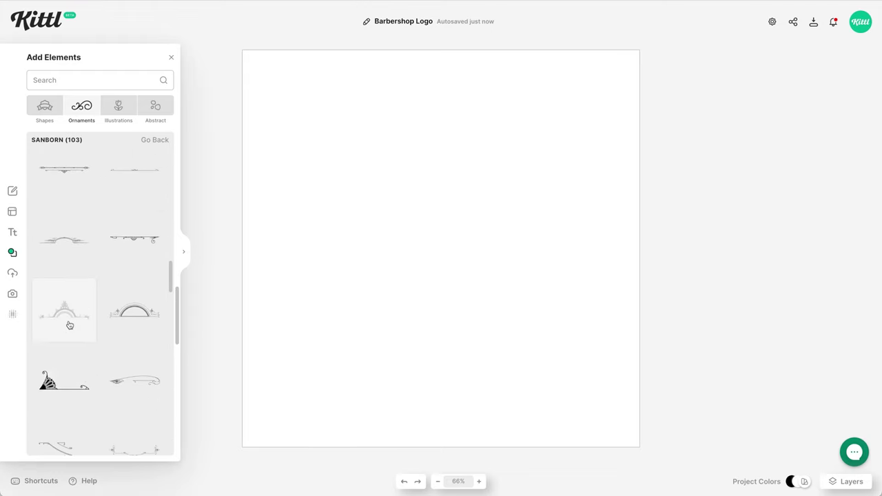
{"action": "left_click", "coordinate": [75, 325]}
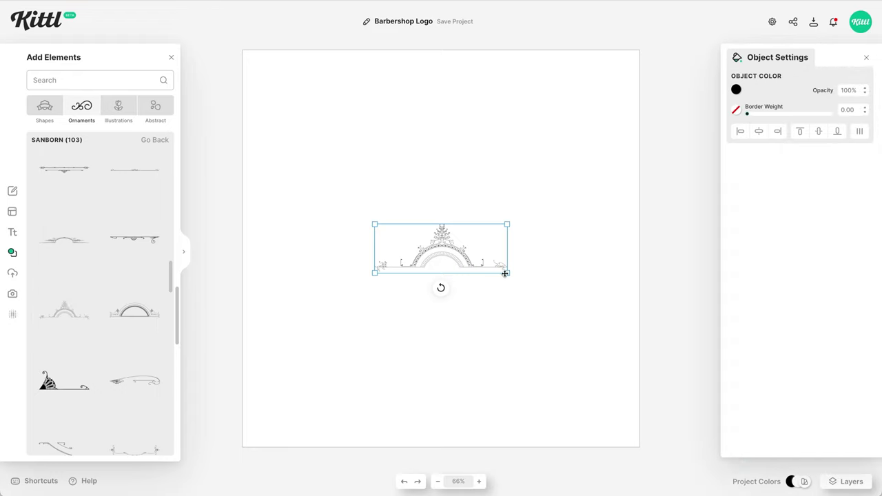
{"action": "left_click_drag", "start_coordinate": [507, 274], "coordinate": [565, 330]}
{"action": "left_click_drag", "start_coordinate": [492, 269], "coordinate": [476, 210]}
- Add the fence-like Sanborn ornament below the arch, moved lower and resized
{"action": "scroll", "coordinate": [116, 266], "scroll_direction": "down", "scroll_amount": 5}
{"action": "scroll", "coordinate": [117, 266], "scroll_direction": "down", "scroll_amount": 10}
{"action": "left_click", "coordinate": [90, 392]}
{"action": "left_click_drag", "start_coordinate": [491, 256], "coordinate": [558, 317]}
{"action": "left_click", "coordinate": [512, 368]}
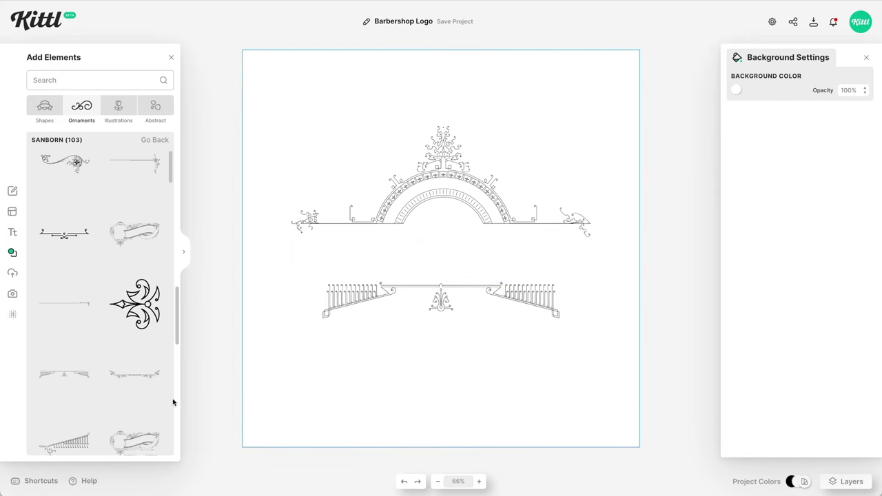
- Place an orange ribbon banner from the Shapes Banners collection over the fence ornament
{"action": "left_click", "coordinate": [45, 110]}
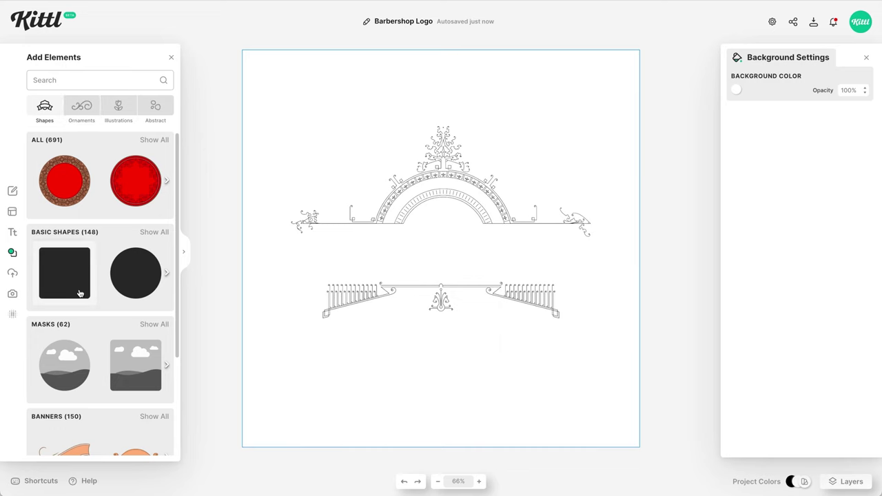
{"action": "scroll", "coordinate": [80, 293], "scroll_direction": "down", "scroll_amount": 4}
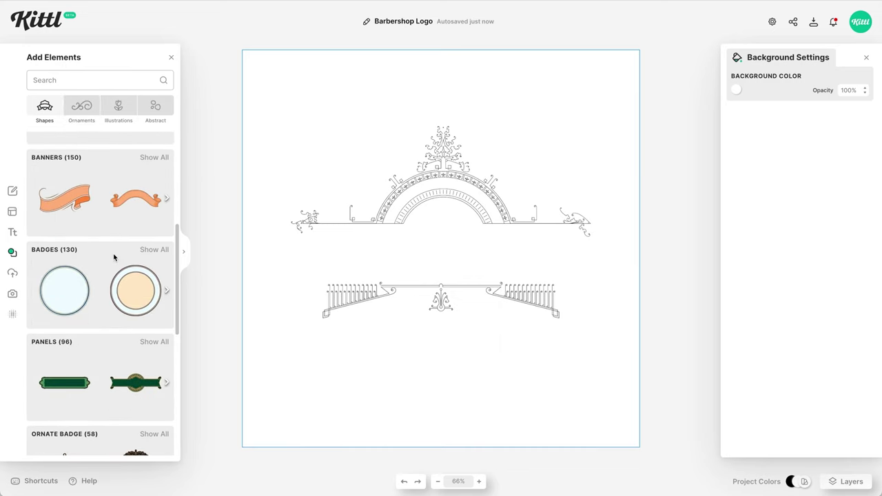
{"action": "left_click", "coordinate": [154, 158]}
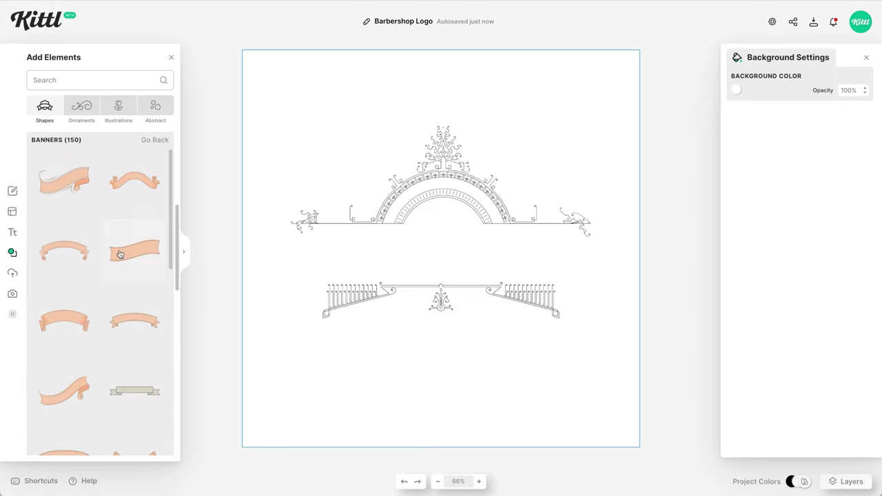
{"action": "scroll", "coordinate": [126, 276], "scroll_direction": "down", "scroll_amount": 5}
{"action": "scroll", "coordinate": [128, 275], "scroll_direction": "down", "scroll_amount": 5}
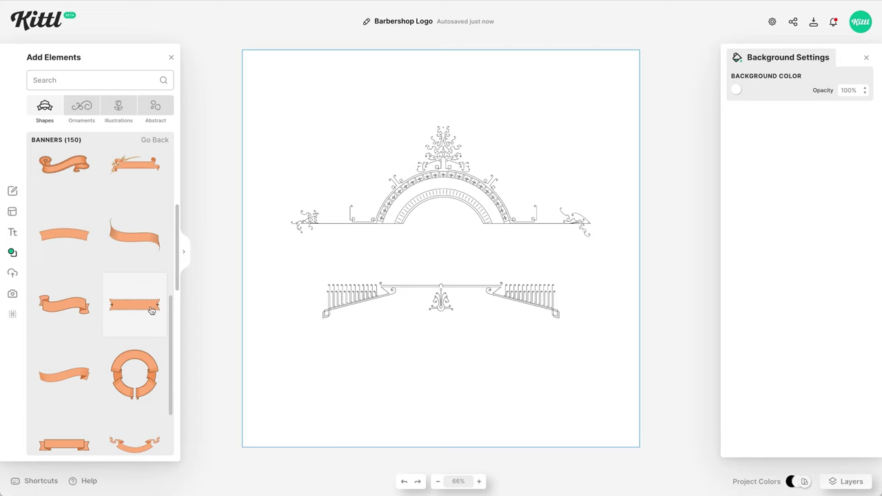
{"action": "left_click", "coordinate": [151, 310]}
{"action": "left_click_drag", "start_coordinate": [495, 237], "coordinate": [466, 320]}
{"action": "left_click", "coordinate": [386, 375]}
- Add a geometric Sanborn ornament under the banner and move both up together
{"action": "left_click", "coordinate": [82, 105]}
{"action": "scroll", "coordinate": [128, 300], "scroll_direction": "down", "scroll_amount": 5}
{"action": "left_click", "coordinate": [154, 264]}
{"action": "left_click", "coordinate": [64, 317]}
{"action": "scroll", "coordinate": [428, 372], "scroll_direction": "up", "scroll_amount": 5}
{"action": "left_click_drag", "start_coordinate": [491, 324], "coordinate": [523, 293]}
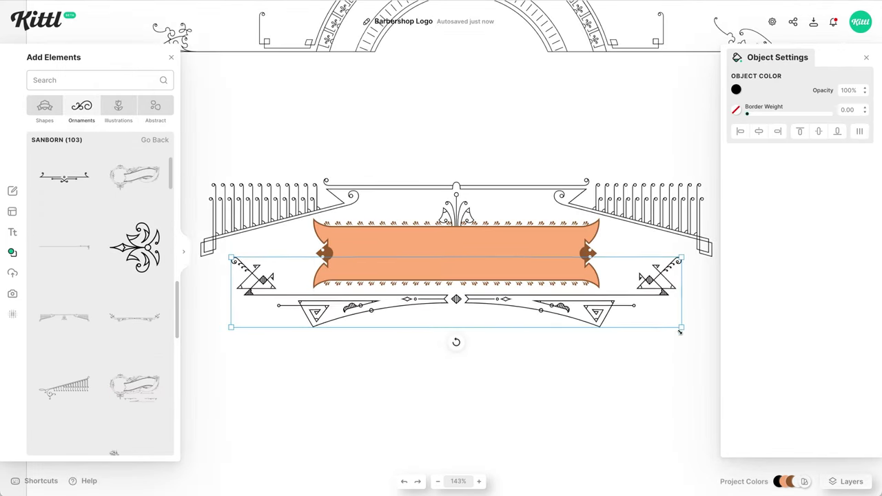
{"action": "left_click", "coordinate": [545, 253], "text": "shift"}
{"action": "left_click_drag", "start_coordinate": [545, 254], "coordinate": [545, 234]}
{"action": "left_click", "coordinate": [444, 311]}
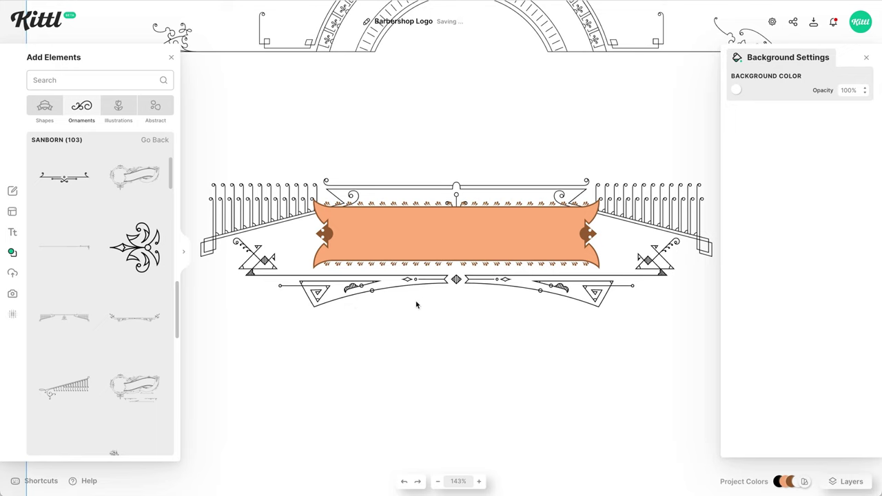
- Add the Sanborn fleur ornament, rotated -90° to stand upright and shrunk small
{"action": "left_click", "coordinate": [154, 274]}
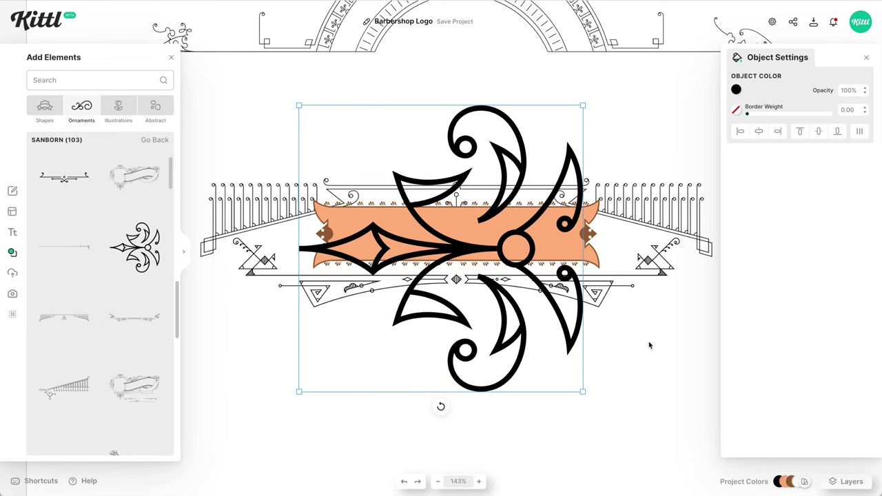
{"action": "left_click_drag", "start_coordinate": [441, 407], "coordinate": [593, 268]}
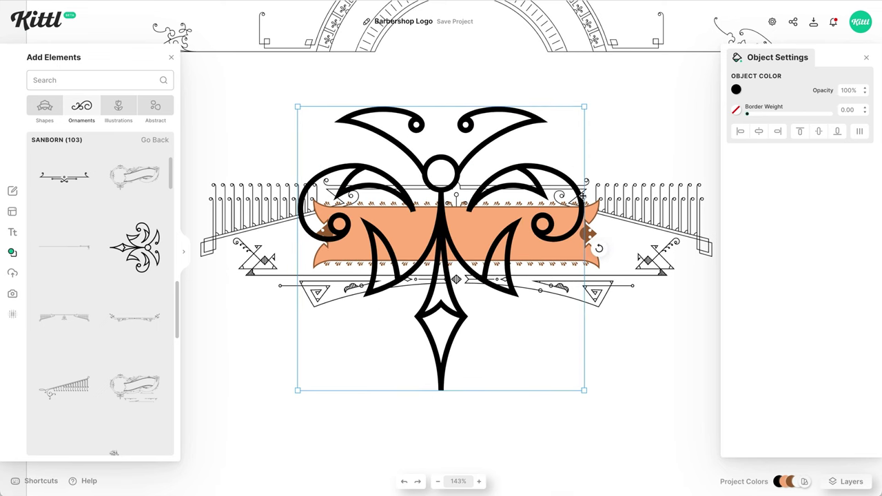
{"action": "left_click_drag", "start_coordinate": [583, 106], "coordinate": [465, 347]}
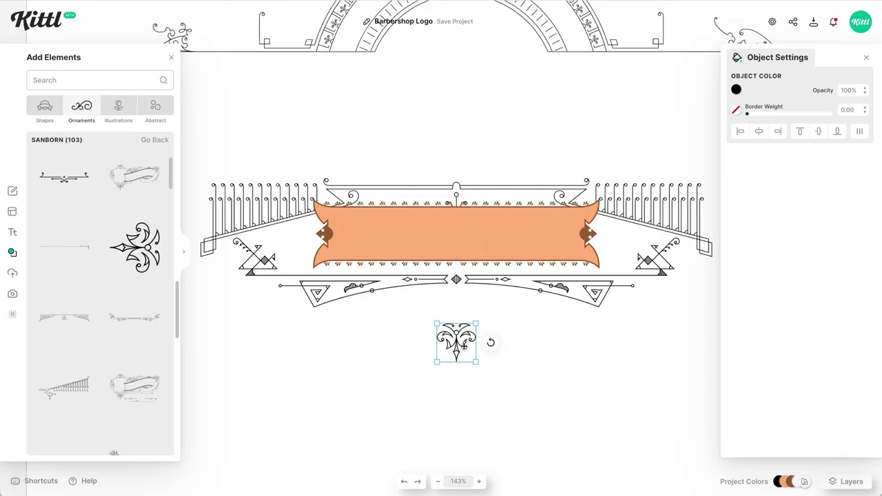
{"action": "left_click", "coordinate": [542, 370]}
- Zoom out to the whole artboard and undo the banner's orange fill back to white
{"action": "key", "text": "shift+1"}
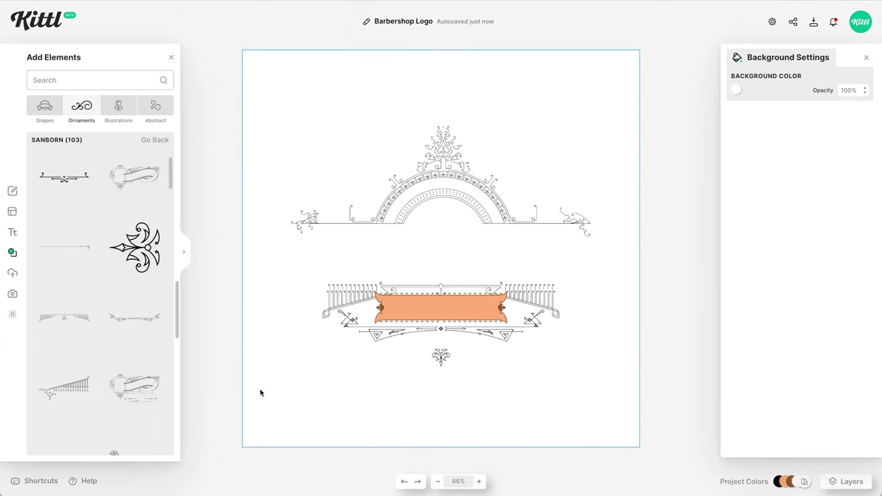
{"action": "key", "text": "ctrl+z"}
{"action": "left_click", "coordinate": [567, 384]}
{"action": "left_click", "coordinate": [491, 308]}
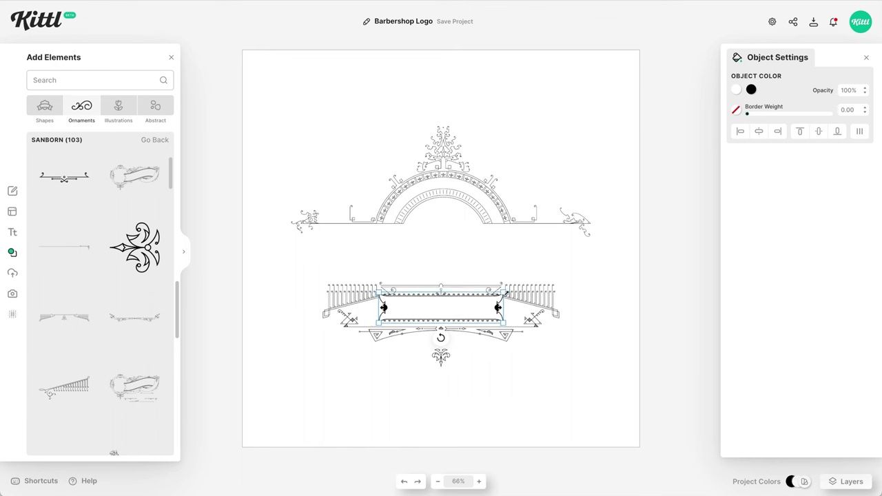
{"action": "left_click", "coordinate": [685, 187]}
- Add an enlarged text object in the Serif font Blackriver reading BARBERSHOP
{"action": "key", "text": "t"}
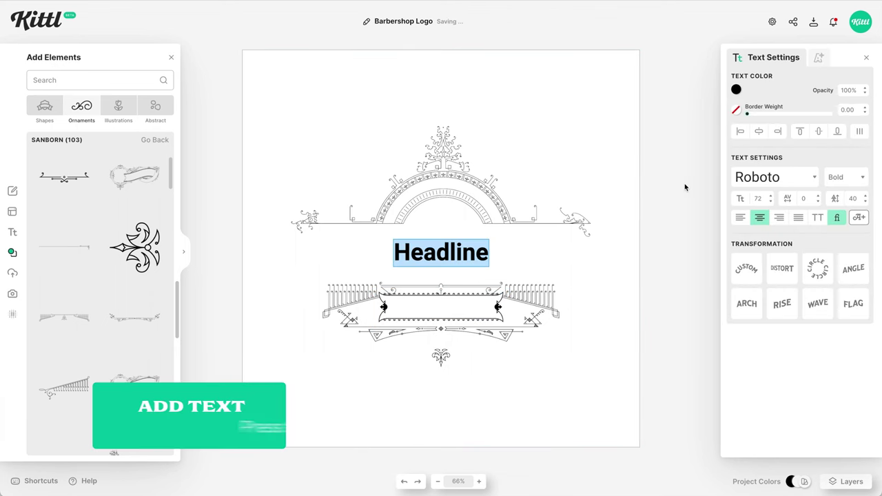
{"action": "left_click", "coordinate": [757, 181]}
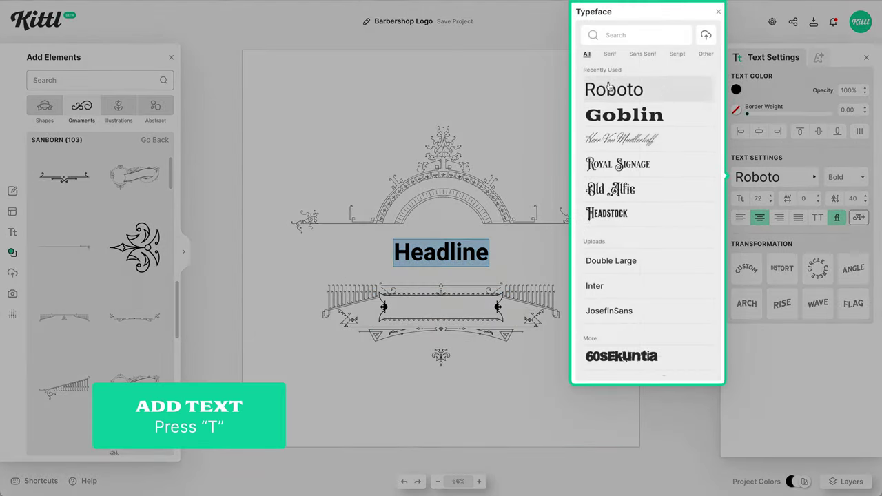
{"action": "left_click", "coordinate": [610, 55]}
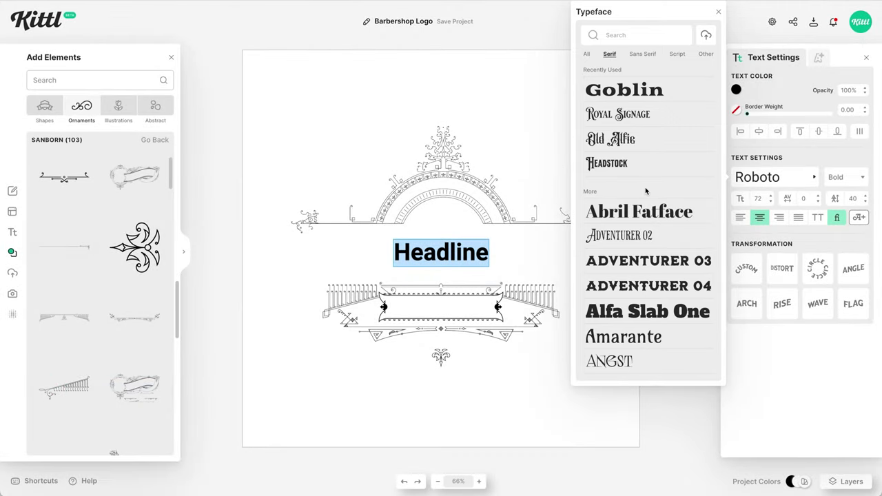
{"action": "scroll", "coordinate": [644, 190], "scroll_direction": "down", "scroll_amount": 4}
{"action": "scroll", "coordinate": [646, 191], "scroll_direction": "down", "scroll_amount": 3}
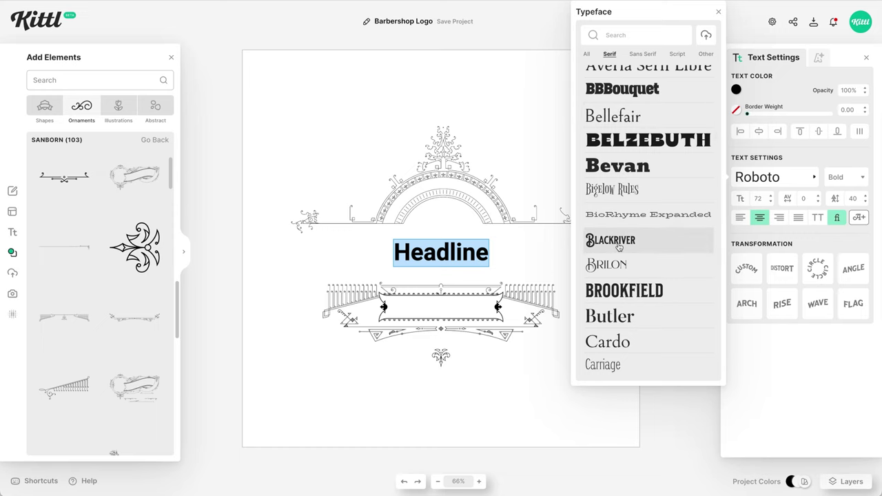
{"action": "left_click", "coordinate": [619, 243]}
{"action": "left_click_drag", "start_coordinate": [488, 268], "coordinate": [525, 291]}
{"action": "double_click", "coordinate": [451, 262]}
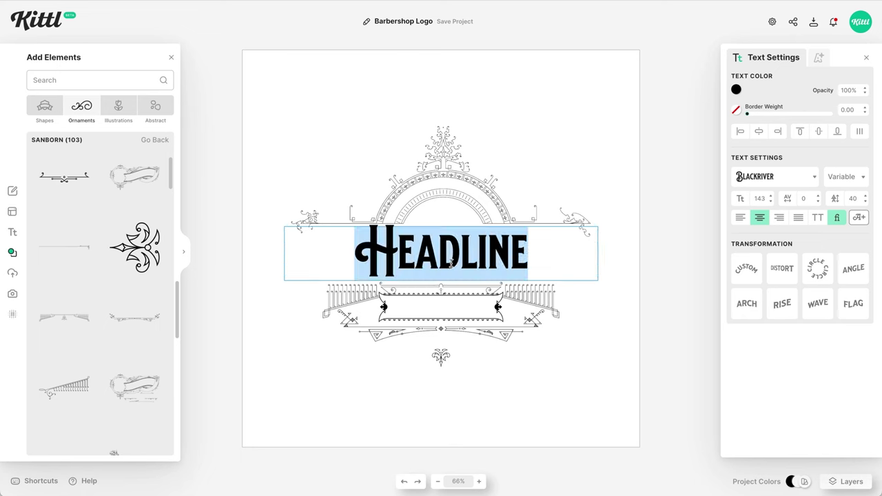
{"action": "type", "text": "BARBERSHOP"}
{"action": "key", "text": "Escape"}
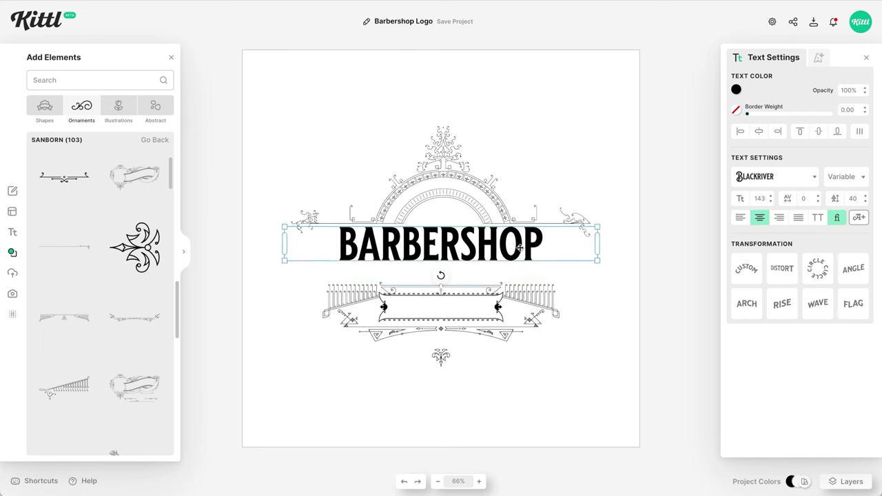
- Try Headstock, then set the BARBERSHOP text in the Royal Signage typeface
{"action": "left_click", "coordinate": [775, 177]}
{"action": "scroll", "coordinate": [657, 193], "scroll_direction": "down", "scroll_amount": 10}
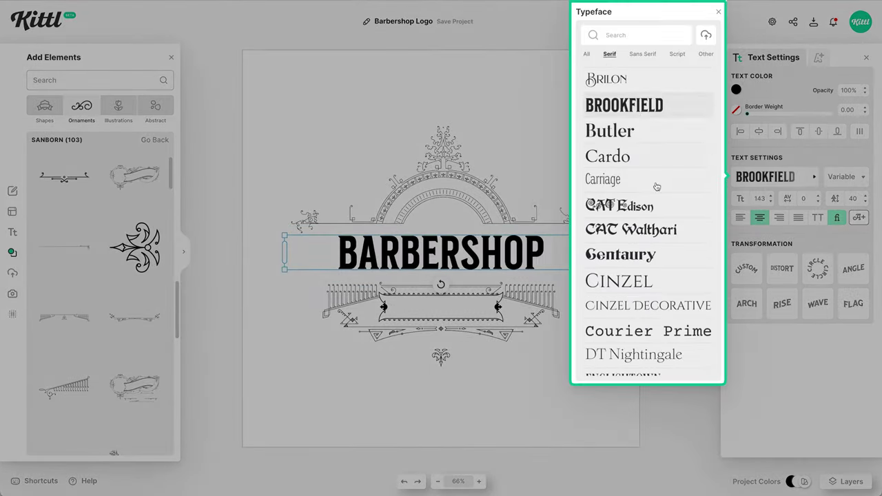
{"action": "scroll", "coordinate": [656, 194], "scroll_direction": "down", "scroll_amount": 6}
{"action": "left_click", "coordinate": [606, 174]}
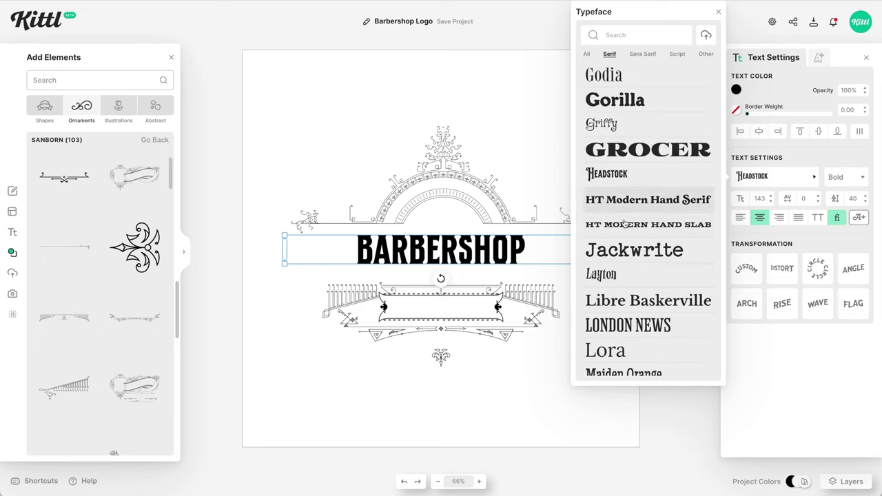
{"action": "scroll", "coordinate": [593, 269], "scroll_direction": "down", "scroll_amount": 15}
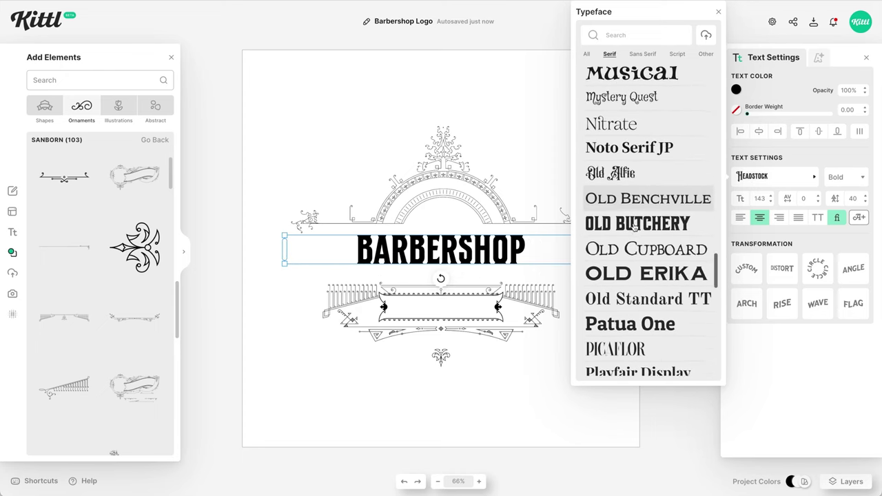
{"action": "left_click", "coordinate": [644, 169]}
{"action": "scroll", "coordinate": [642, 171], "scroll_direction": "down", "scroll_amount": 10}
{"action": "left_click", "coordinate": [641, 150]}
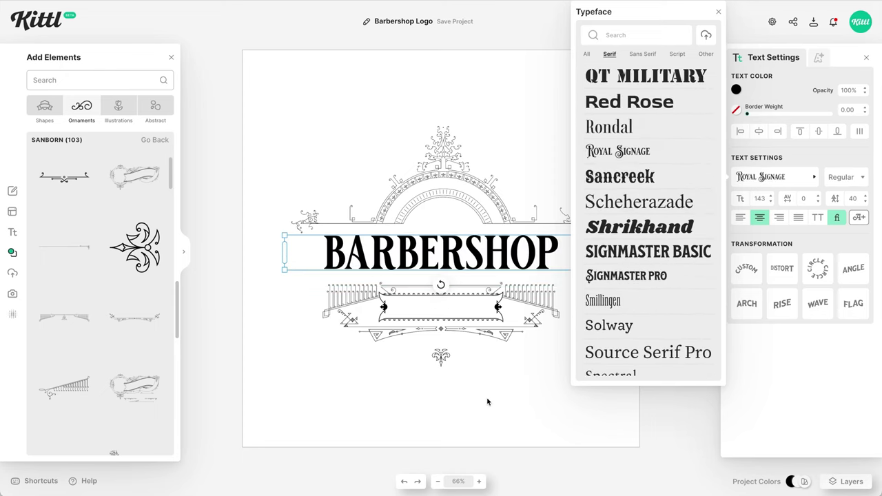
{"action": "left_click", "coordinate": [487, 406]}
{"action": "left_click", "coordinate": [427, 263]}
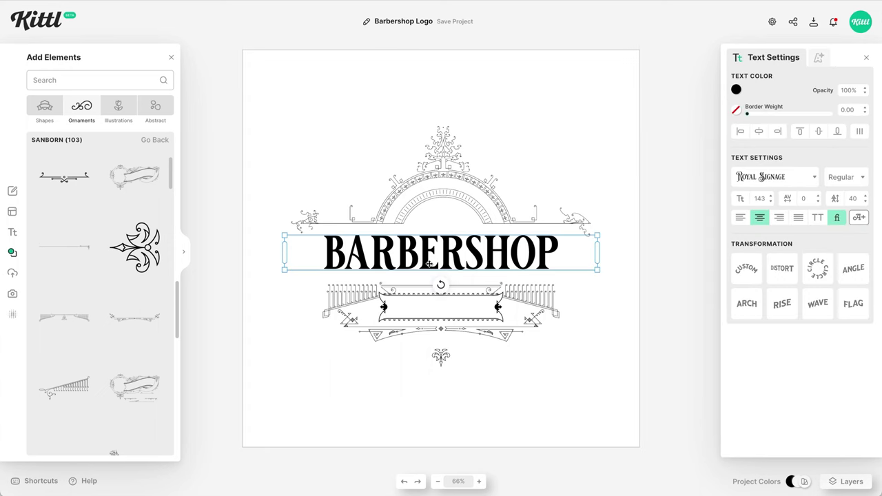
- Replace the first letter with a swash B, enlarge to size 168, and move it up
{"action": "double_click", "coordinate": [326, 251]}
{"action": "left_click_drag", "start_coordinate": [345, 265], "coordinate": [292, 263]}
{"action": "type", "text": "B"}
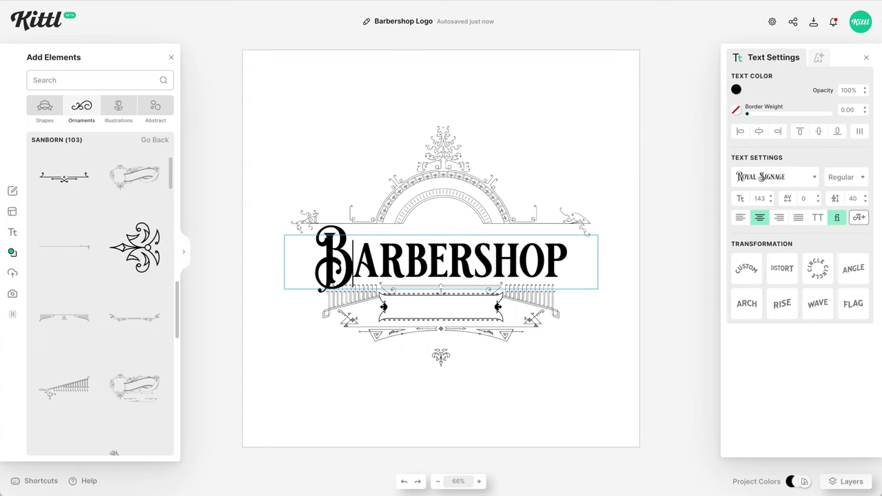
{"action": "key", "text": "Escape"}
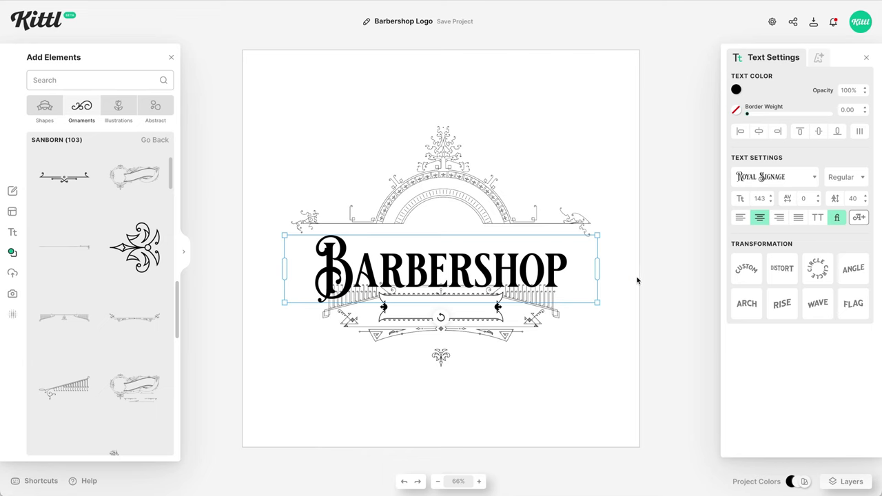
{"action": "left_click_drag", "start_coordinate": [548, 267], "coordinate": [548, 256]}
{"action": "left_click_drag", "start_coordinate": [599, 292], "coordinate": [621, 303]}
{"action": "left_click_drag", "start_coordinate": [576, 252], "coordinate": [575, 248]}
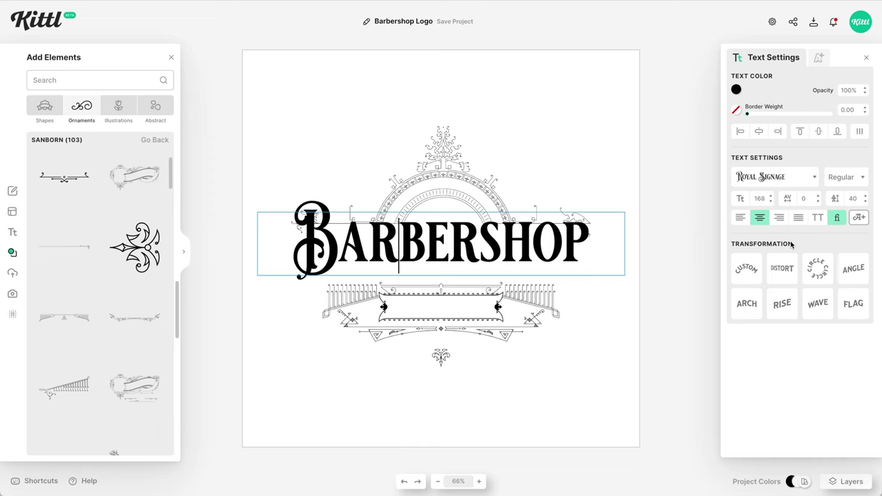
- Replace the second R with an alternate decorative R from the Glyphs panel
{"action": "left_click", "coordinate": [859, 217]}
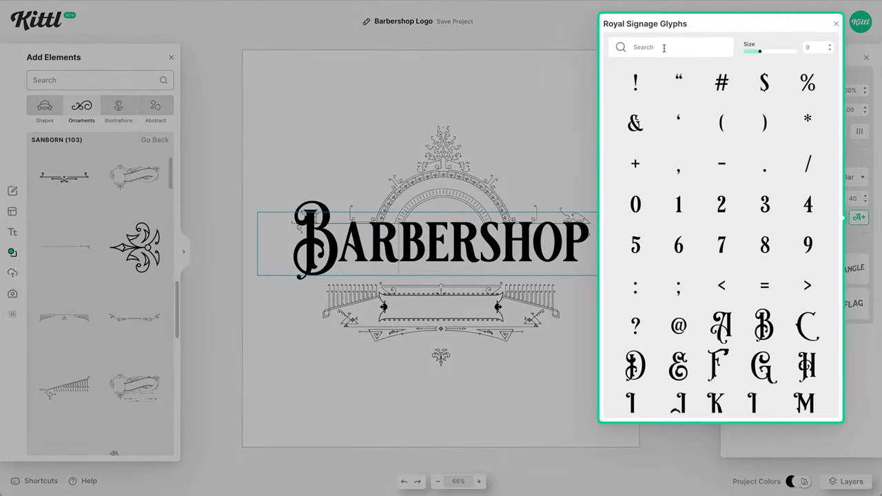
{"action": "left_click", "coordinate": [663, 48]}
{"action": "type", "text": "r"}
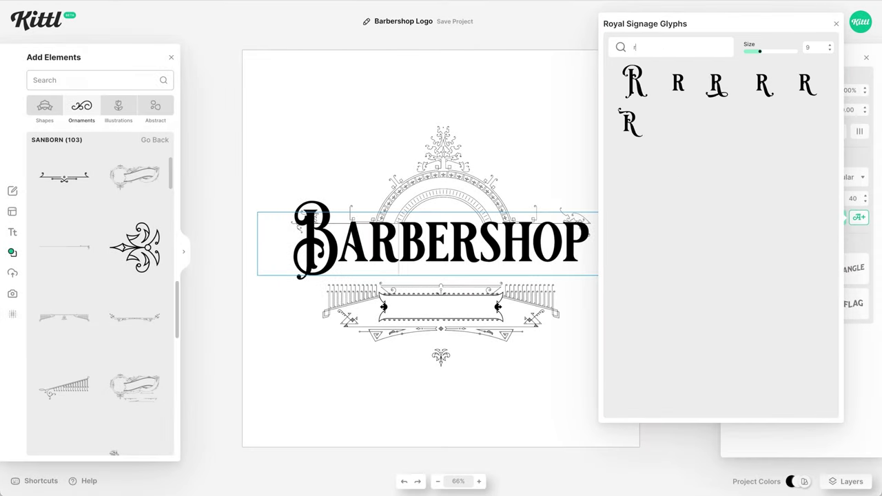
{"action": "left_click", "coordinate": [807, 88]}
{"action": "left_click_drag", "start_coordinate": [383, 253], "coordinate": [357, 255]}
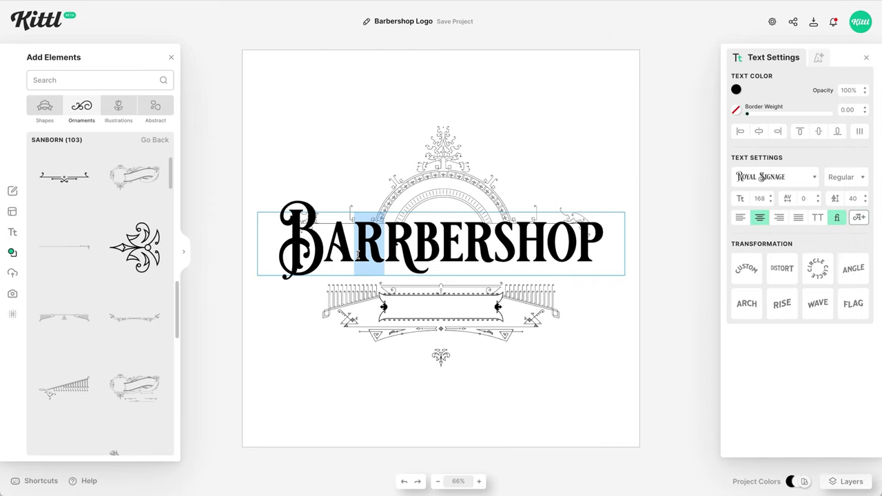
{"action": "key", "text": "BackSpace"}
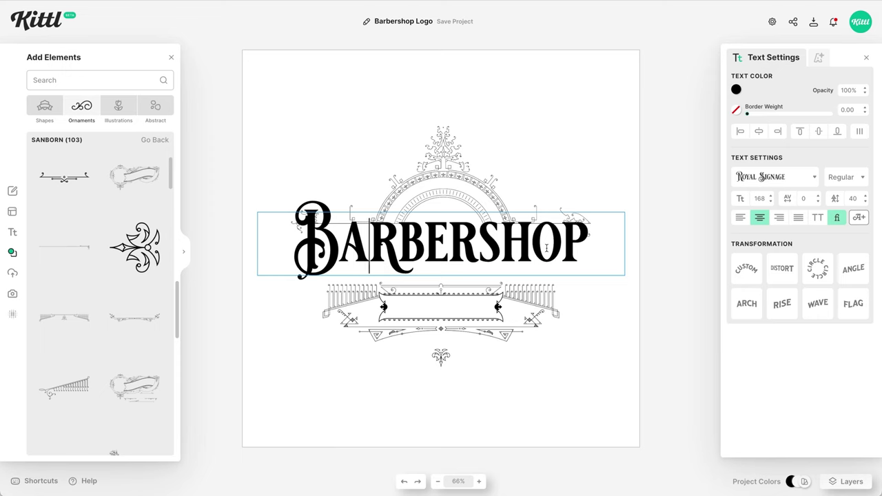
- Replace the S with an ornate alternate swash S glyph and finish editing
{"action": "left_click", "coordinate": [530, 241]}
{"action": "left_click", "coordinate": [858, 217]}
{"action": "left_click", "coordinate": [662, 47]}
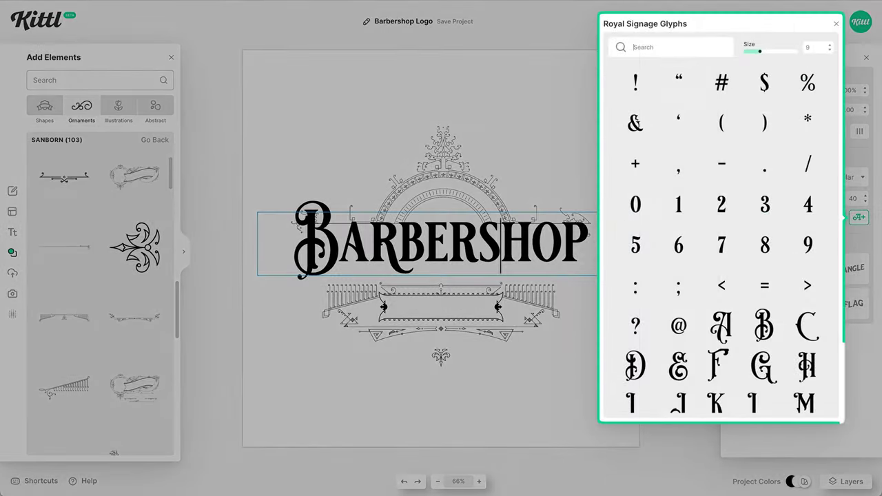
{"action": "type", "text": "s"}
{"action": "left_click", "coordinate": [719, 84]}
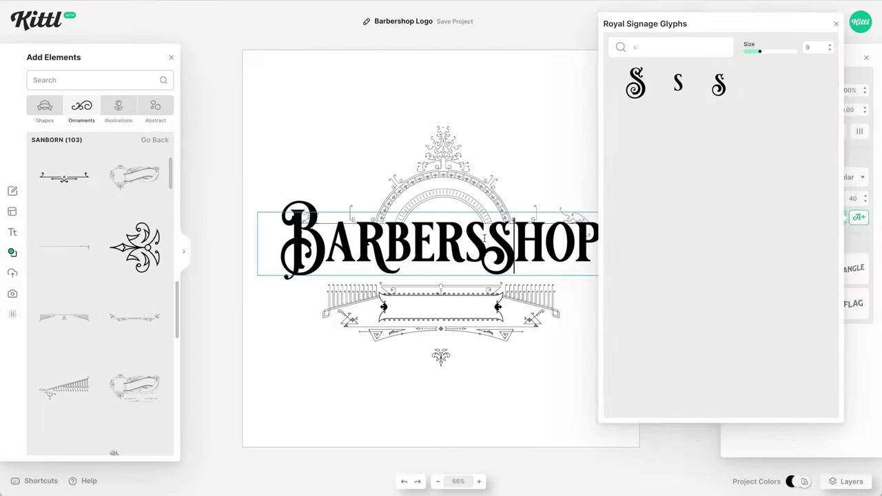
{"action": "left_click_drag", "start_coordinate": [486, 237], "coordinate": [473, 237]}
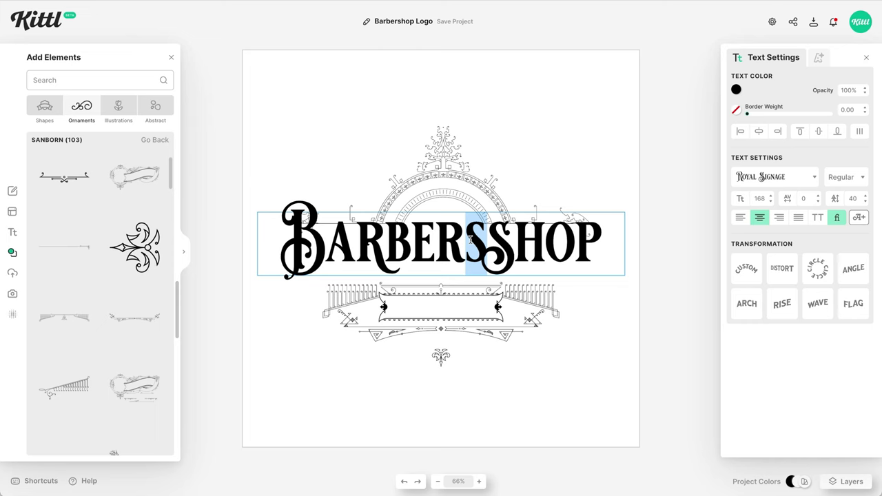
{"action": "key", "text": "BackSpace"}
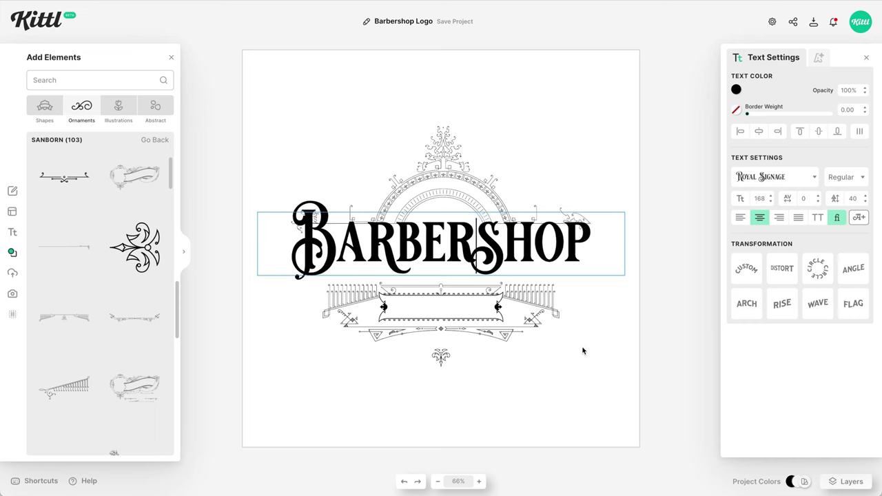
{"action": "key", "text": "Escape"}
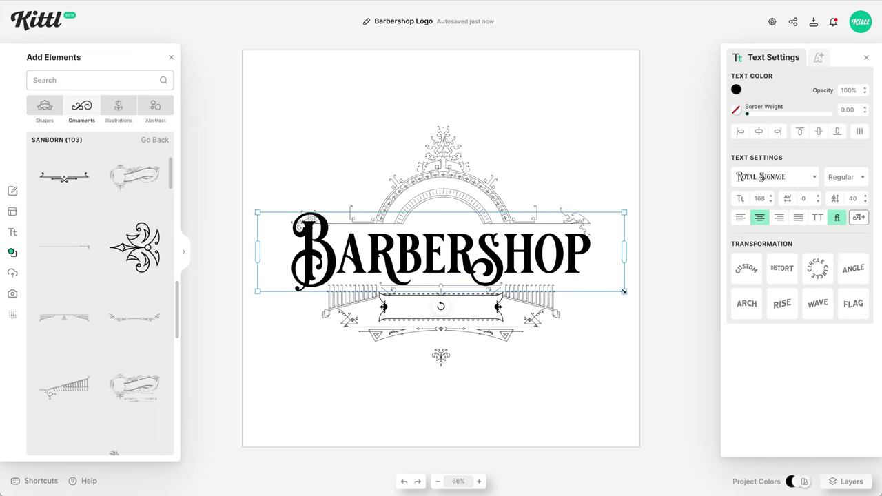
- Scale the Royal Signage headline to size 177, nudge it up, and close Add Elements
{"action": "left_click_drag", "start_coordinate": [624, 292], "coordinate": [634, 295]}
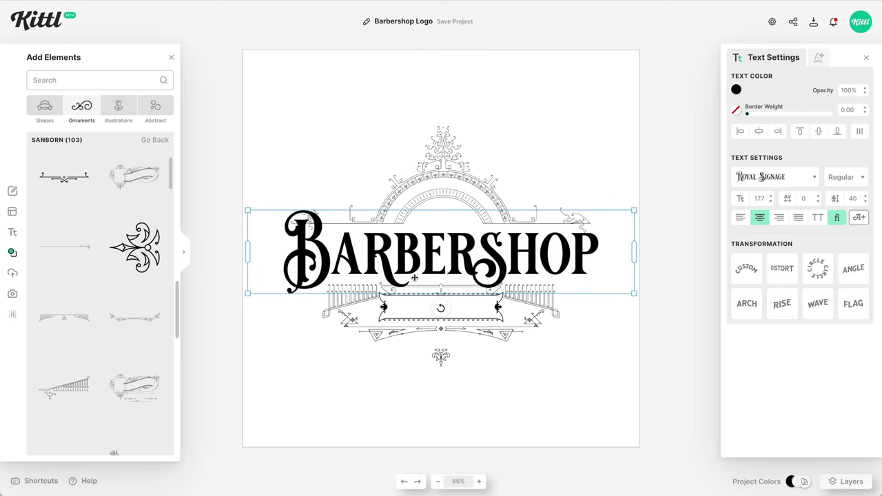
{"action": "left_click_drag", "start_coordinate": [417, 272], "coordinate": [416, 268]}
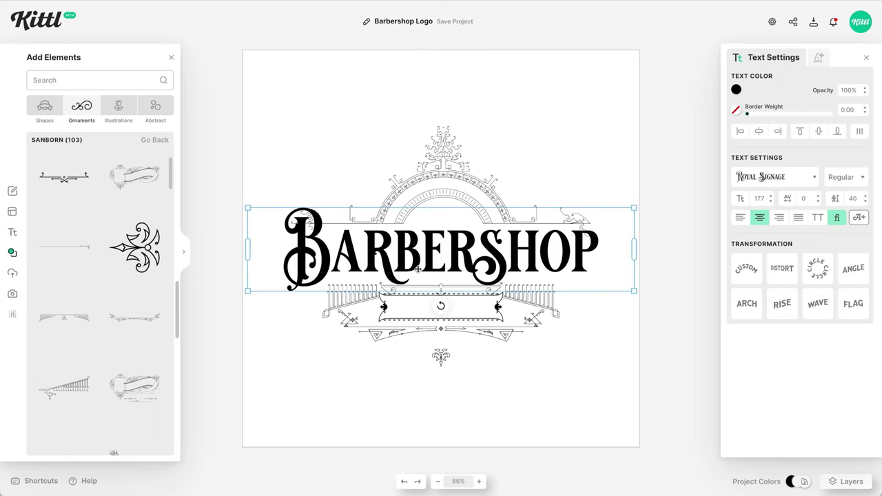
{"action": "scroll", "coordinate": [417, 270], "scroll_direction": "up", "scroll_amount": 5}
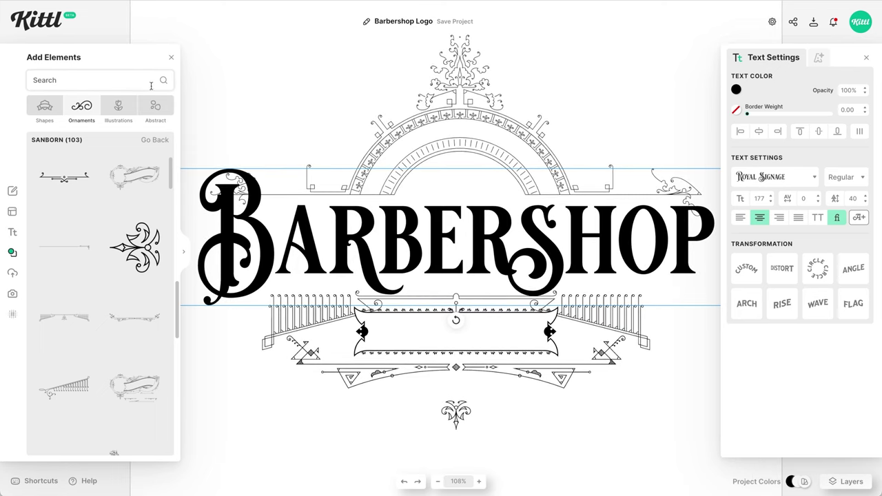
{"action": "left_click", "coordinate": [171, 58]}
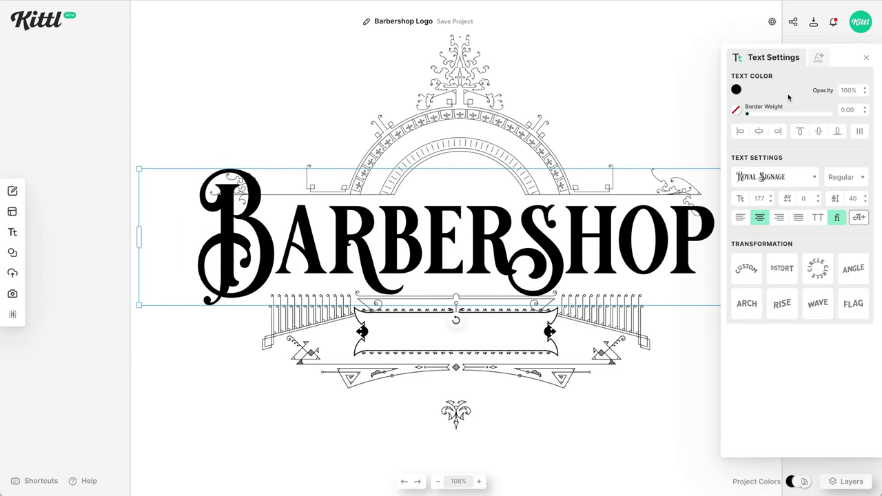
{"action": "left_click", "coordinate": [819, 58]}
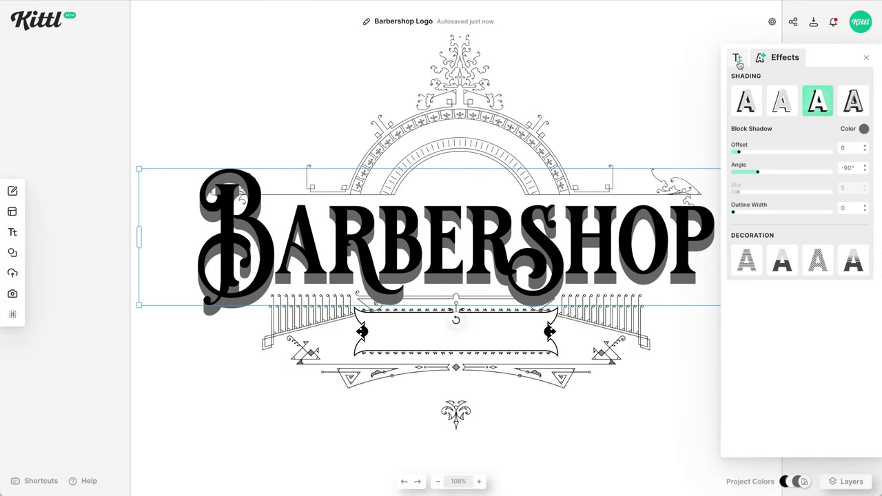
- Keep the gray Block Shadow (offset 6, -90°) and return to the text fill colour settings
{"action": "left_click", "coordinate": [737, 59]}
{"action": "left_click", "coordinate": [736, 90]}
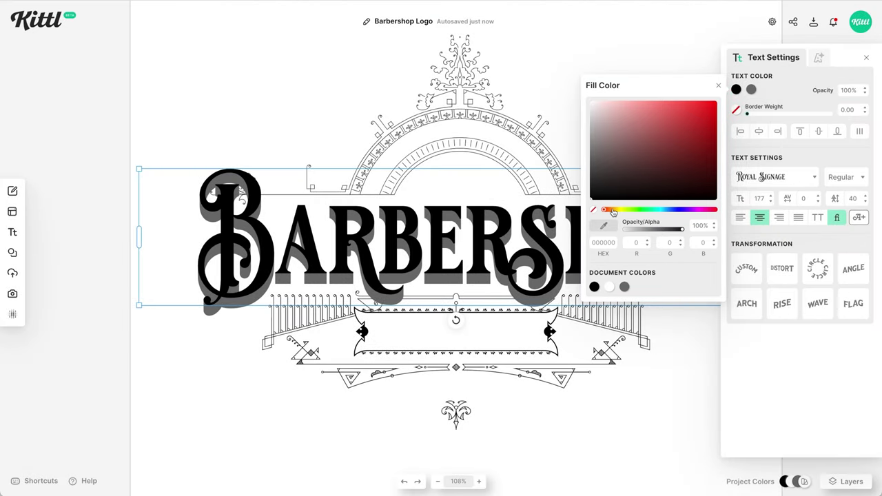
- Make the BARBERSHOP text orange and its shadow black
{"action": "left_click", "coordinate": [612, 210]}
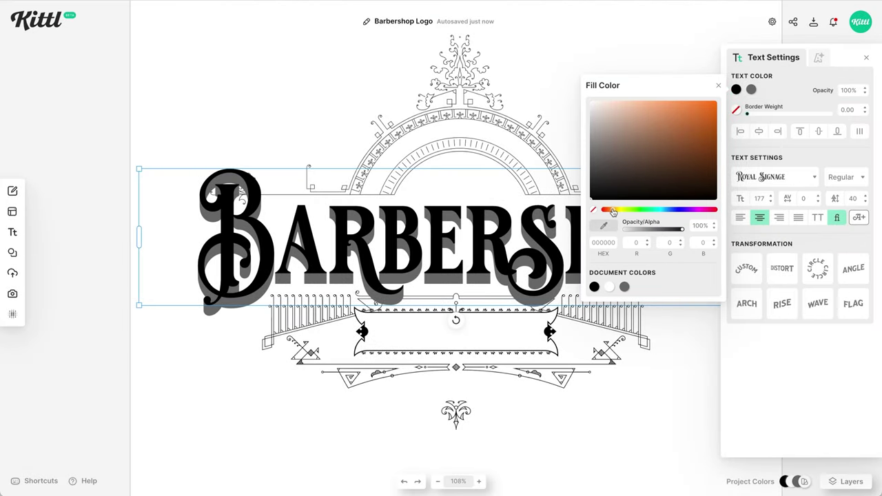
{"action": "left_click_drag", "start_coordinate": [694, 111], "coordinate": [676, 108]}
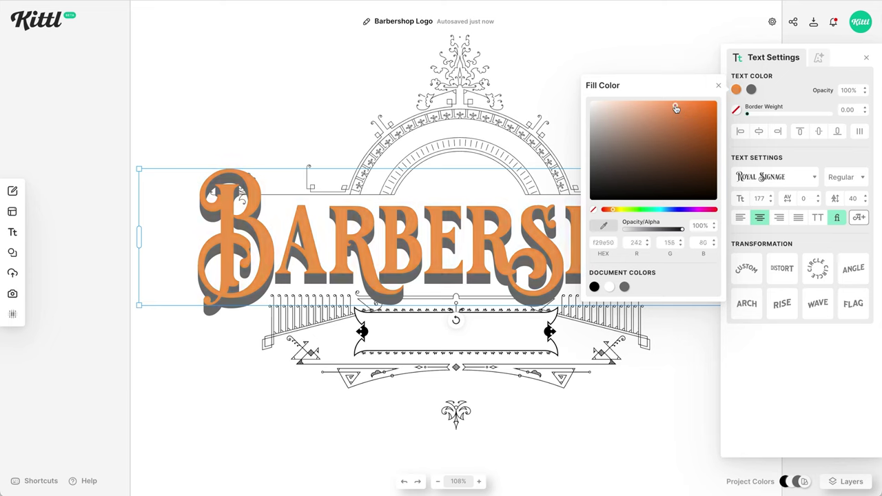
{"action": "left_click_drag", "start_coordinate": [613, 211], "coordinate": [611, 211]}
{"action": "left_click", "coordinate": [751, 90]}
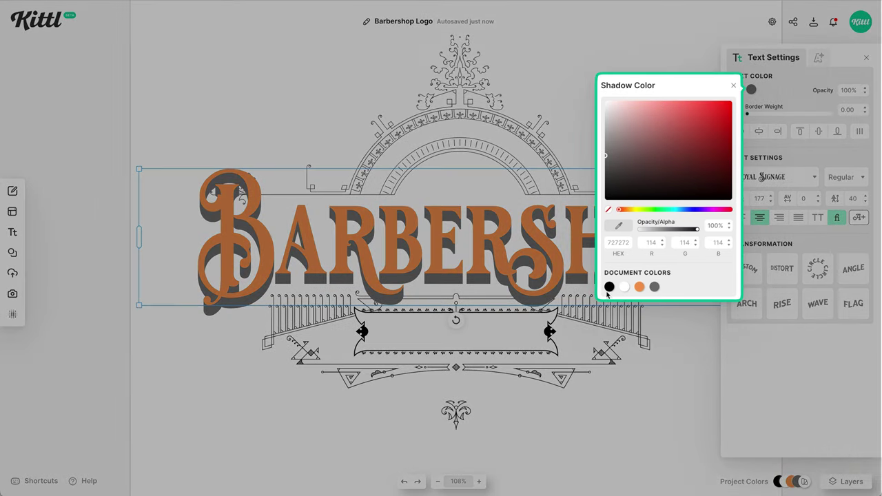
{"action": "left_click", "coordinate": [608, 288]}
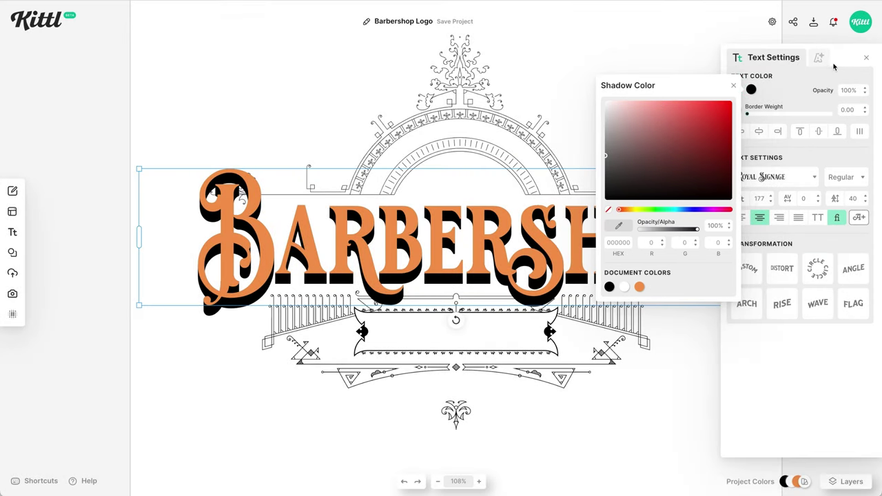
- Set the block shadow offset to 4 and the outline width to 3
{"action": "left_click", "coordinate": [821, 60]}
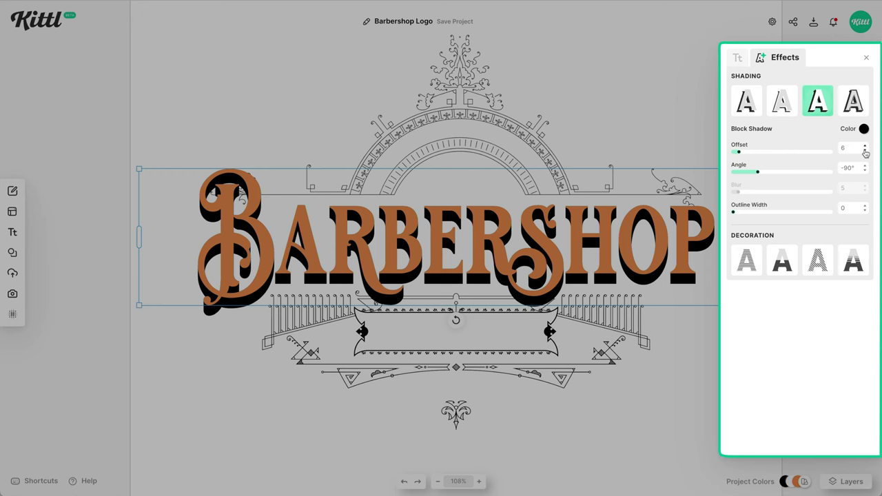
{"action": "left_click", "coordinate": [865, 152]}
{"action": "left_click", "coordinate": [865, 153]}
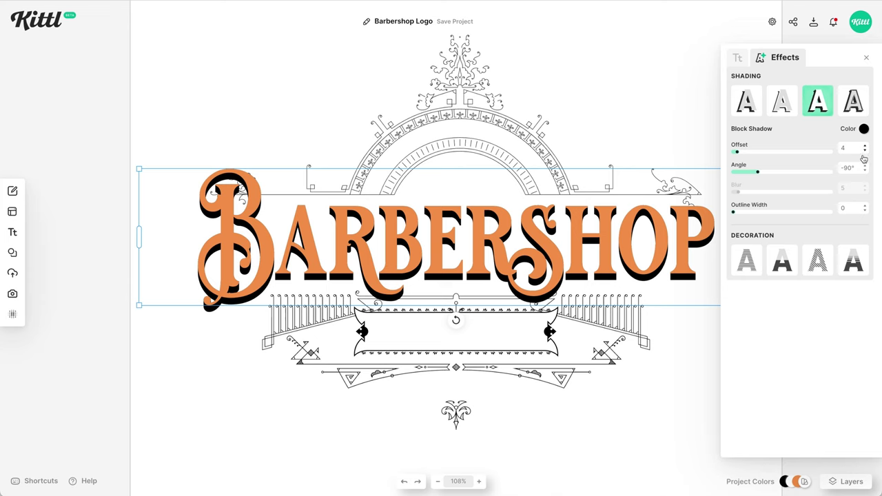
{"action": "left_click", "coordinate": [865, 205]}
{"action": "left_click", "coordinate": [865, 205]}
{"action": "left_click", "coordinate": [866, 205]}
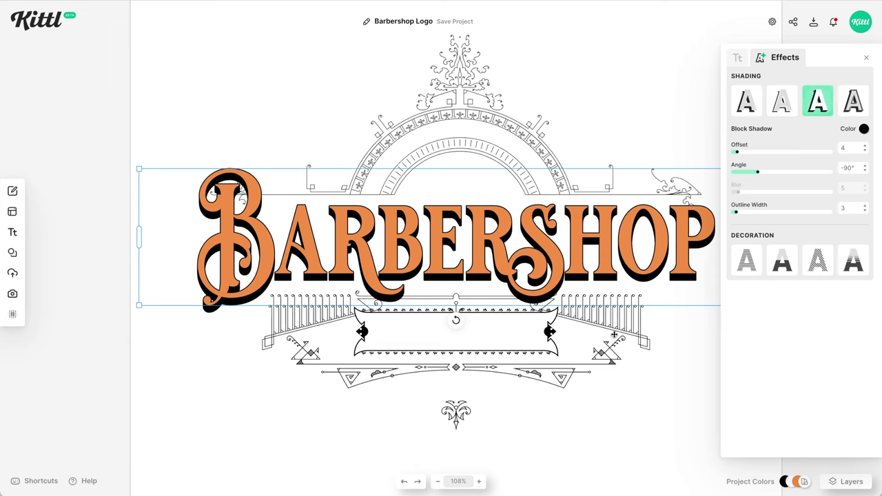
{"action": "left_click", "coordinate": [544, 336]}
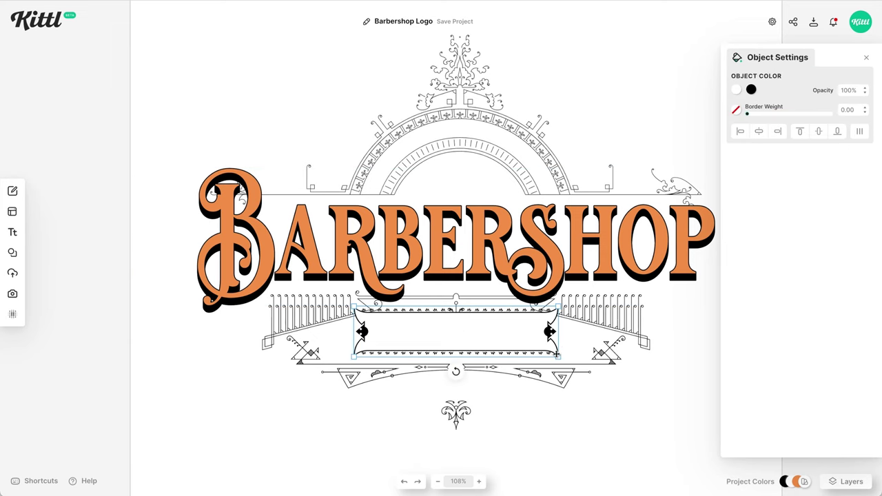
- Narrow the banner ornament slightly and give the top arch ornament a 0.50 black border
{"action": "left_click_drag", "start_coordinate": [558, 357], "coordinate": [557, 358]}
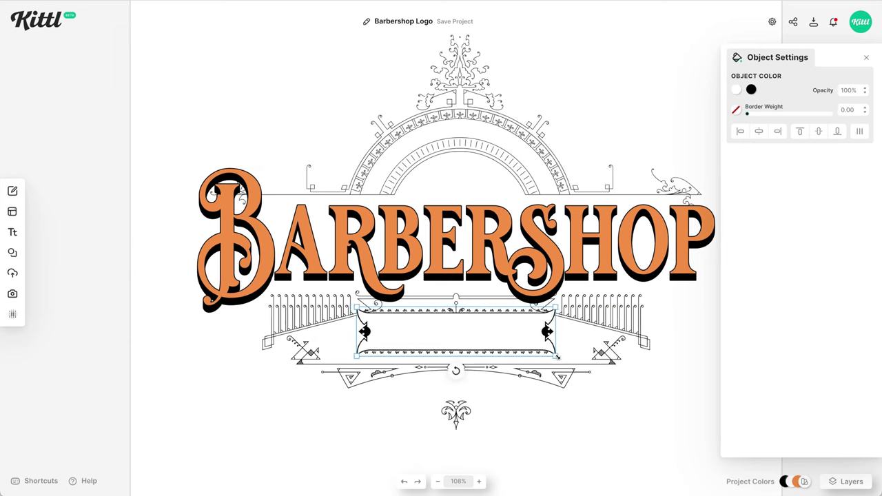
{"action": "left_click", "coordinate": [622, 419]}
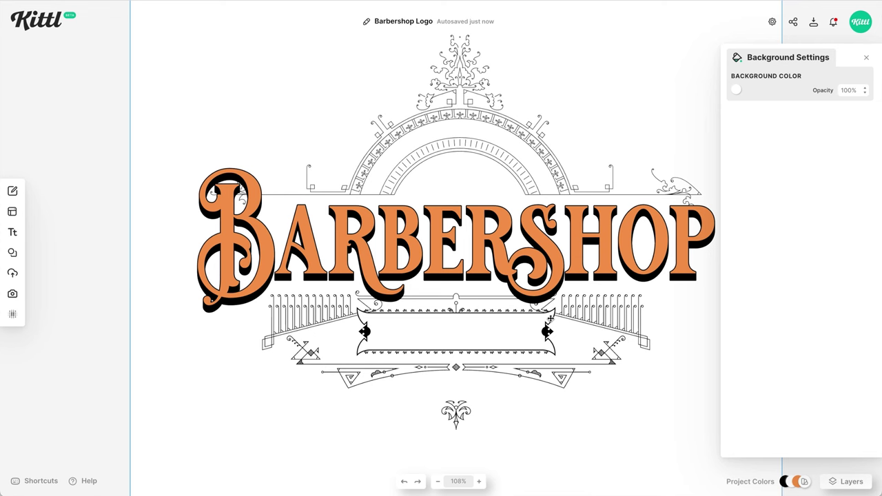
{"action": "left_click", "coordinate": [524, 174]}
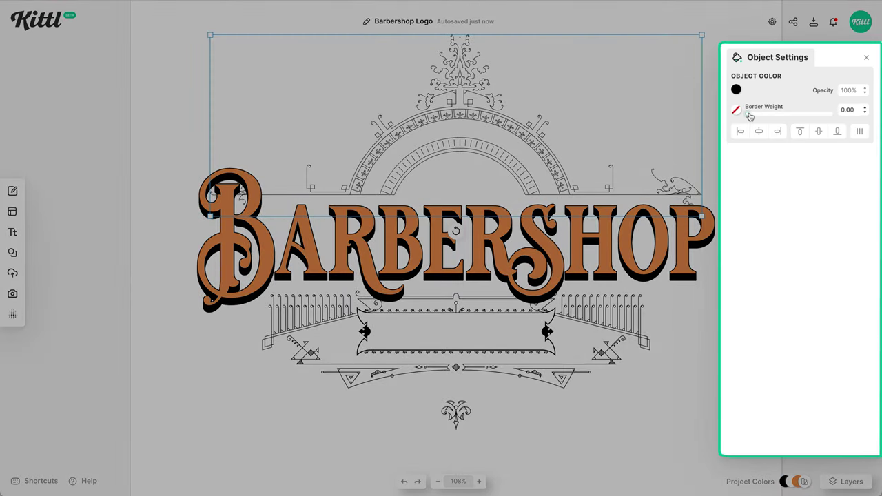
{"action": "left_click", "coordinate": [750, 116]}
{"action": "double_click", "coordinate": [855, 108]}
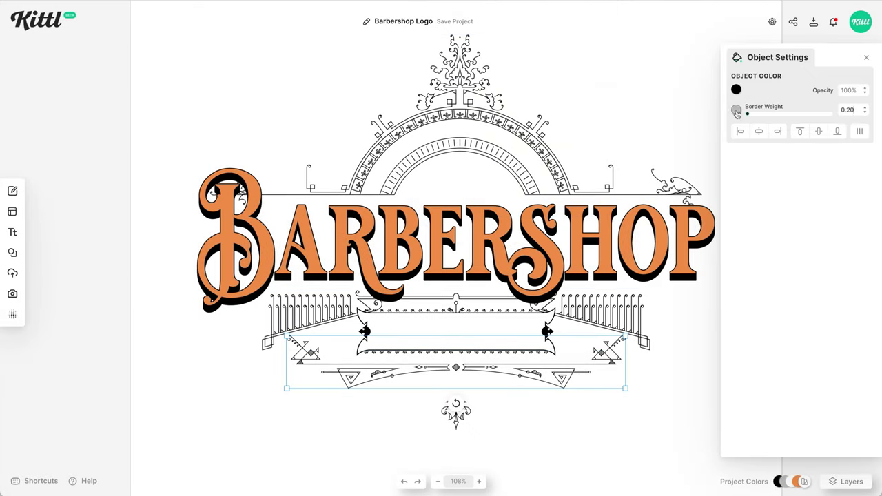
- Select the BARBERSHOP title and show its Effects options
{"action": "left_click", "coordinate": [625, 417]}
{"action": "left_click", "coordinate": [638, 261]}
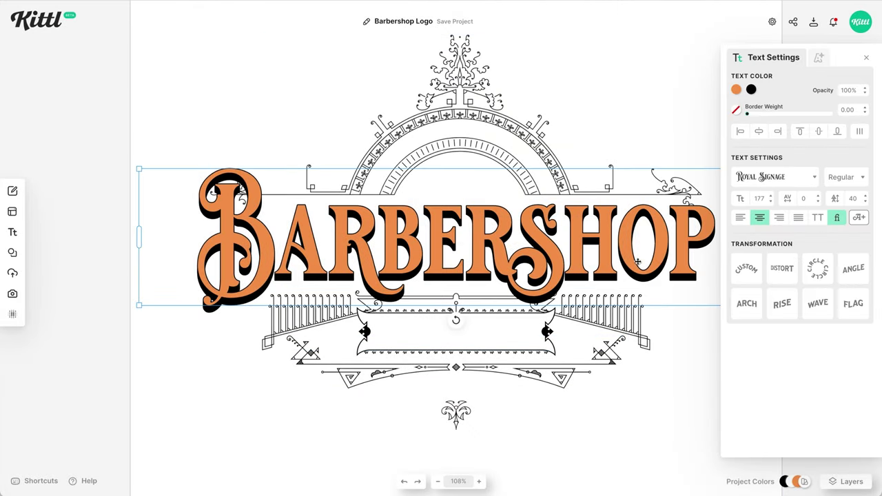
{"action": "left_click", "coordinate": [817, 59]}
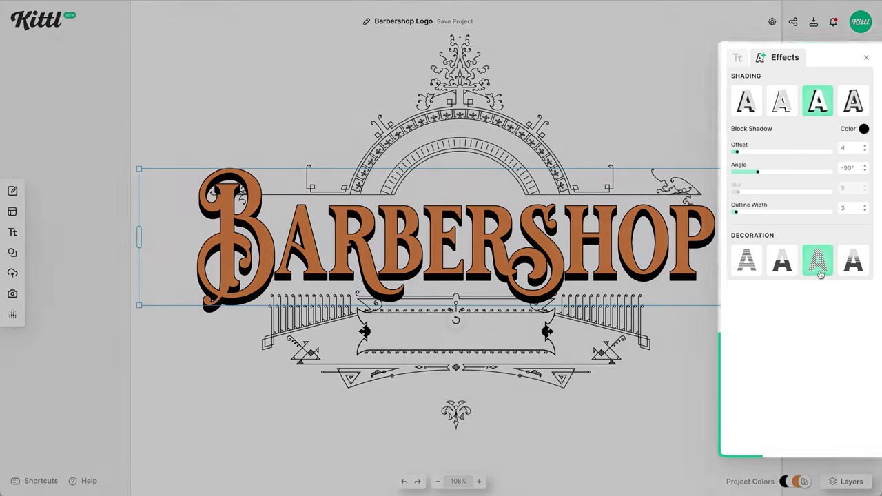
- Fill the BARBERSHOP letters with blue Oblique Lines stripes at 1% weight and 3% spacing
{"action": "left_click", "coordinate": [818, 261]}
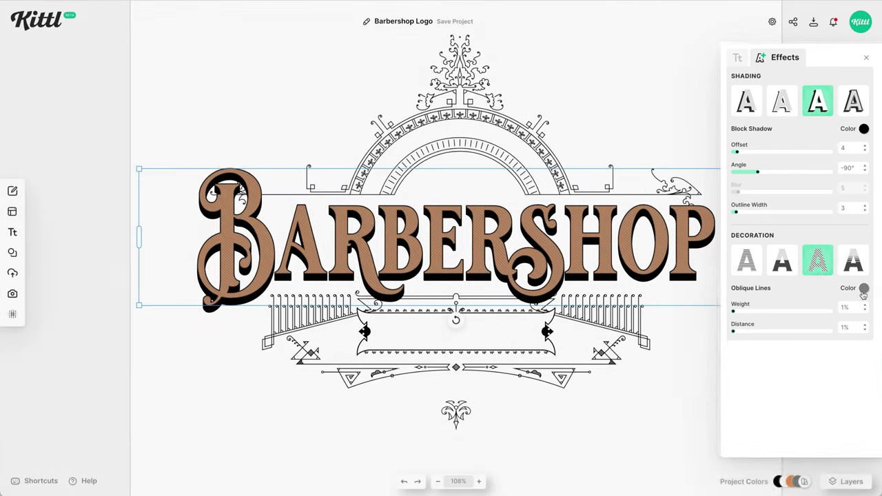
{"action": "left_click", "coordinate": [864, 289]}
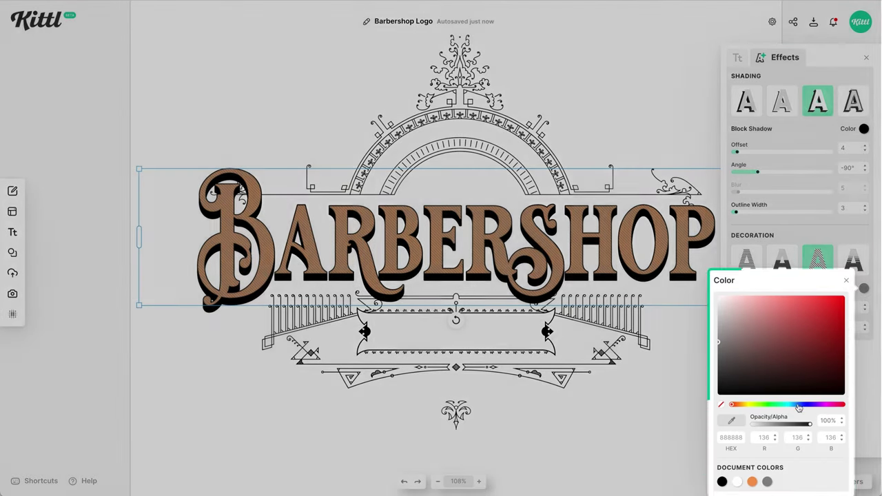
{"action": "left_click", "coordinate": [798, 406]}
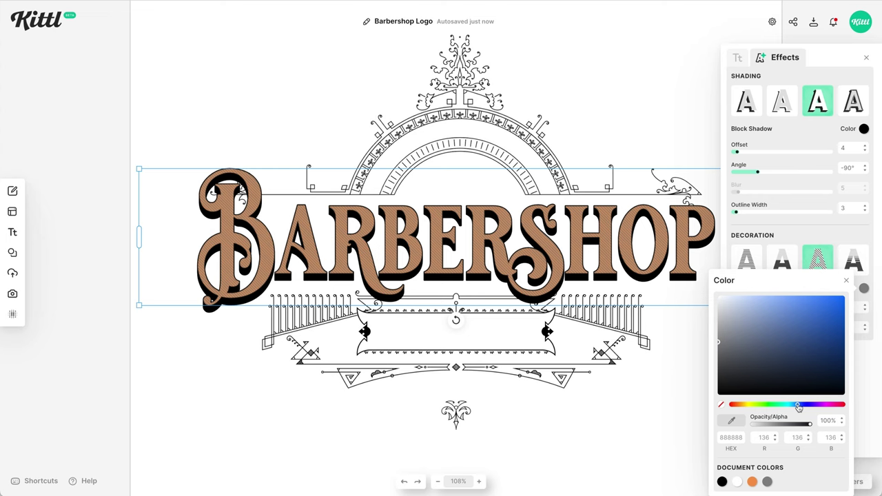
{"action": "left_click", "coordinate": [819, 323]}
{"action": "left_click", "coordinate": [842, 234]}
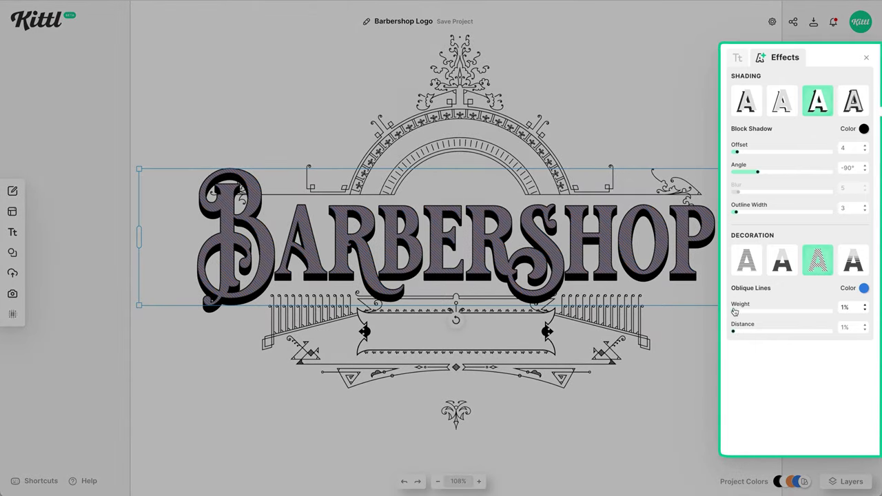
{"action": "mouse_move", "coordinate": [744, 314]}
{"action": "left_mouse_down"}
{"action": "mouse_move", "coordinate": [753, 316]}
{"action": "mouse_move", "coordinate": [735, 315]}
{"action": "left_mouse_up"}
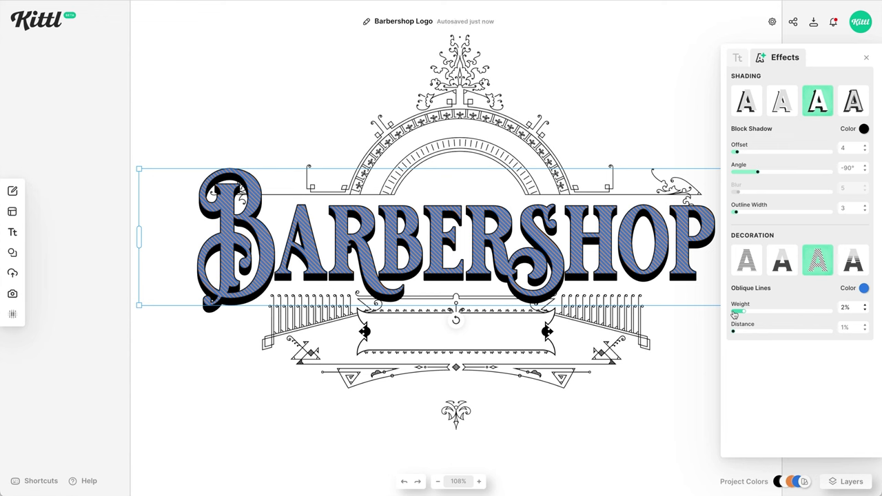
{"action": "left_click_drag", "start_coordinate": [732, 314], "coordinate": [754, 336]}
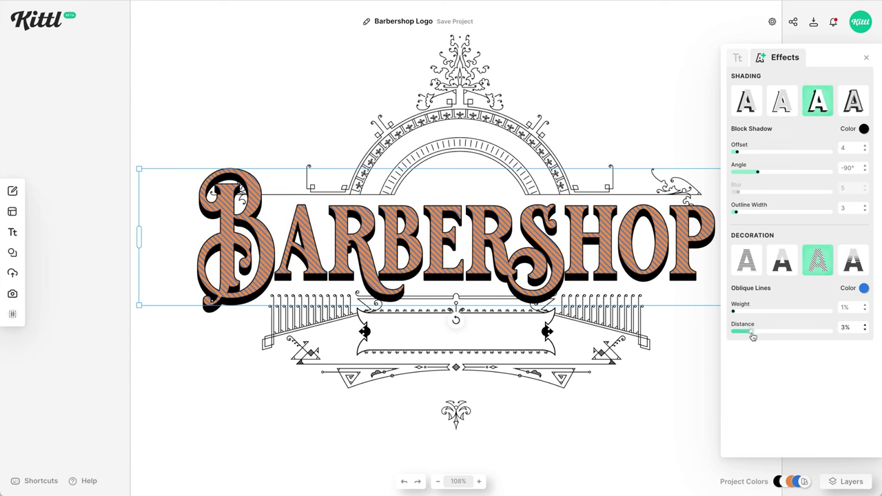
- Add a thick orange outline around the BARBERSHOP letters
{"action": "left_click", "coordinate": [738, 58]}
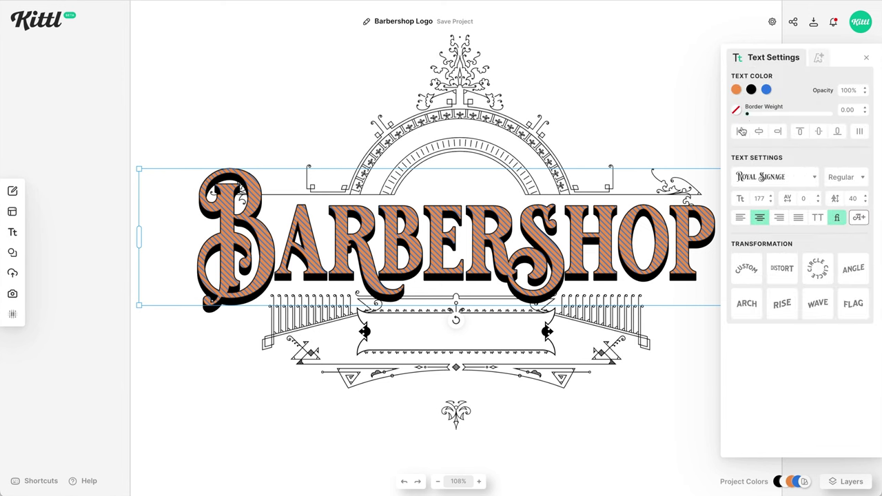
{"action": "left_click_drag", "start_coordinate": [749, 117], "coordinate": [751, 117]}
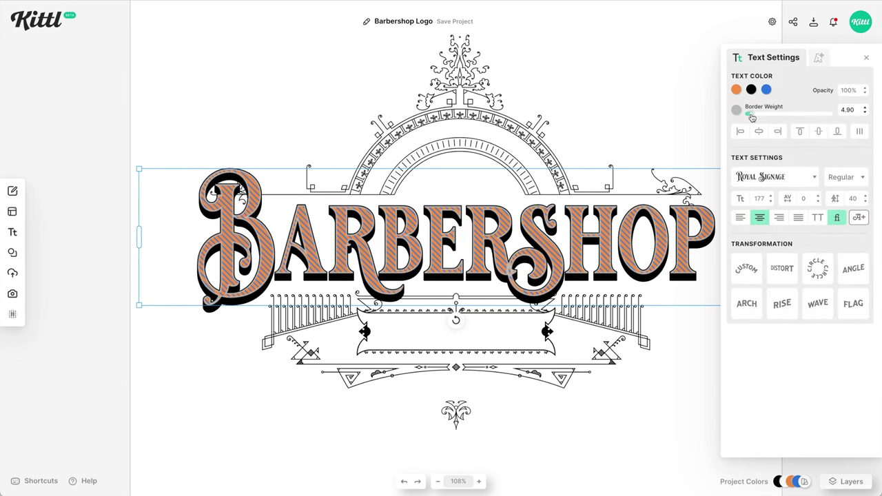
{"action": "left_click", "coordinate": [735, 110]}
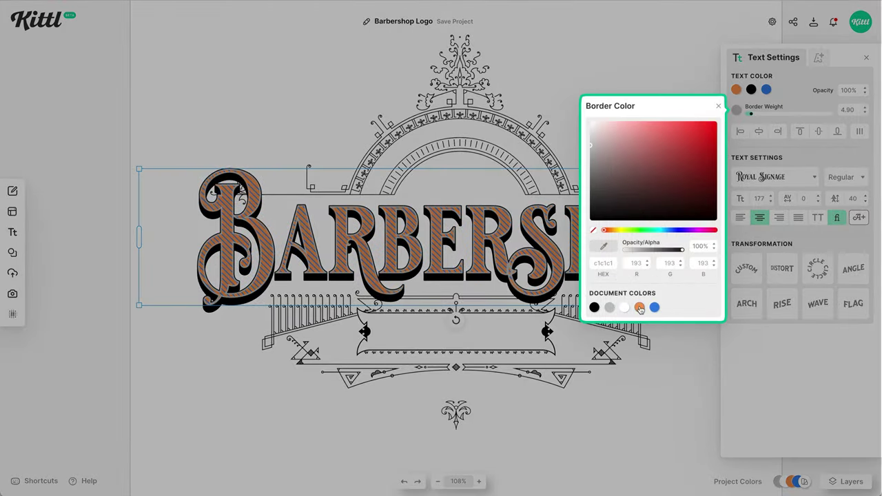
{"action": "left_click", "coordinate": [639, 308]}
{"action": "left_click", "coordinate": [757, 115]}
{"action": "left_click", "coordinate": [765, 89]}
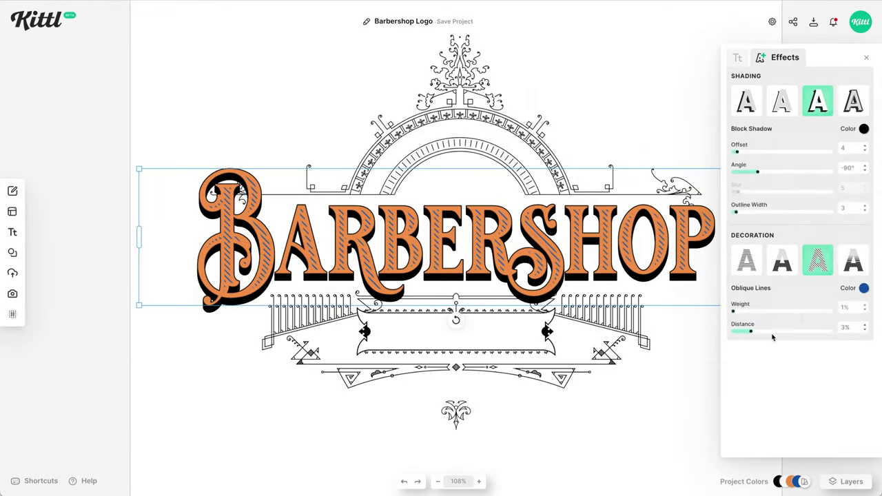
{"action": "left_click", "coordinate": [638, 417]}
- Search elements for 'barber', add the scissors above the title, and recolour them orange
{"action": "left_click", "coordinate": [12, 252]}
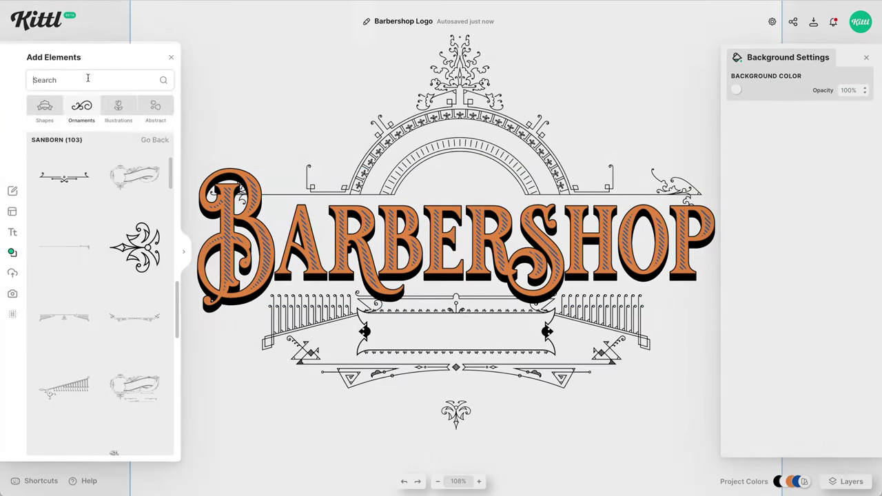
{"action": "type", "text": "barber"}
{"action": "key", "text": "Return"}
{"action": "scroll", "coordinate": [103, 290], "scroll_direction": "down", "scroll_amount": 10}
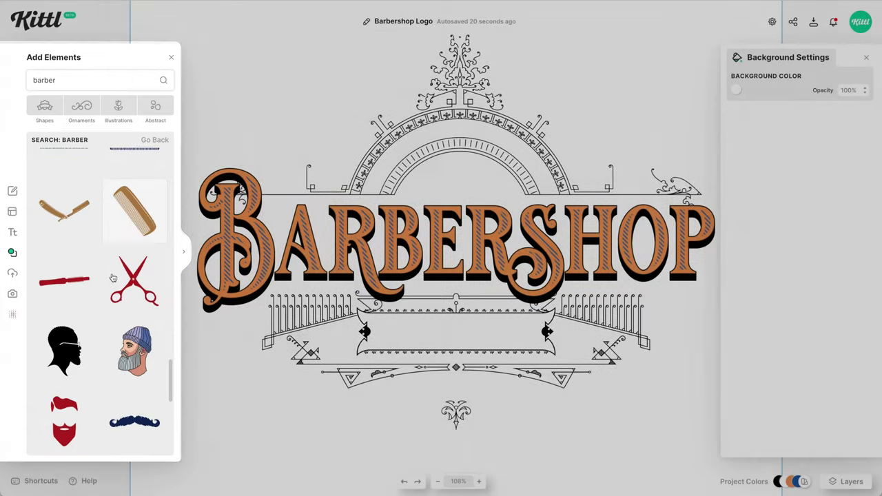
{"action": "scroll", "coordinate": [104, 289], "scroll_direction": "down", "scroll_amount": 5}
{"action": "left_click", "coordinate": [134, 292]}
{"action": "left_click", "coordinate": [736, 89]}
{"action": "left_click", "coordinate": [624, 287]}
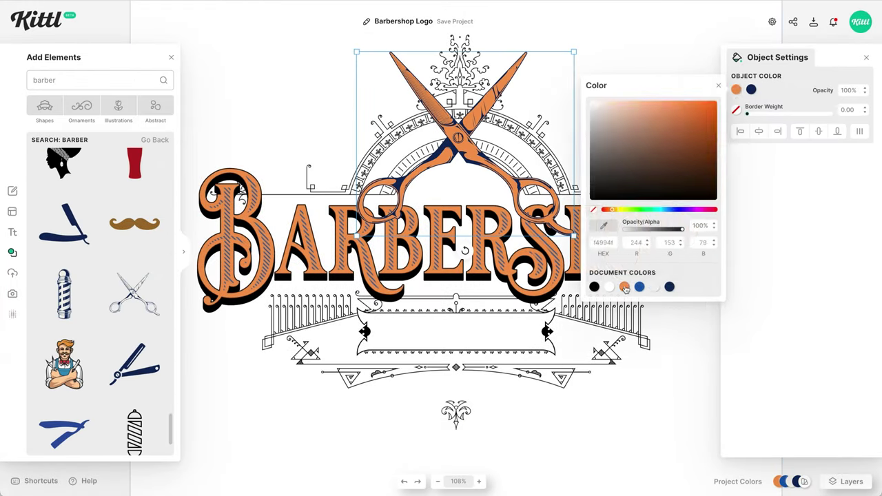
{"action": "left_click", "coordinate": [529, 209]}
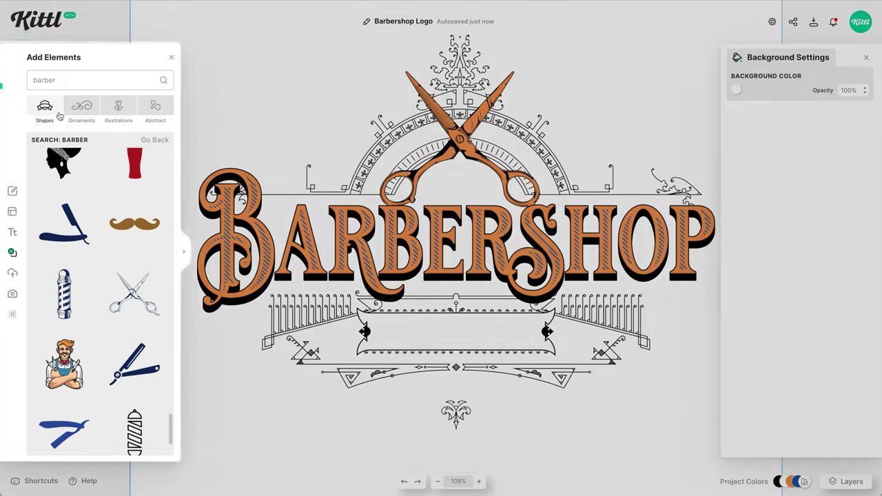
{"action": "left_click", "coordinate": [58, 114]}
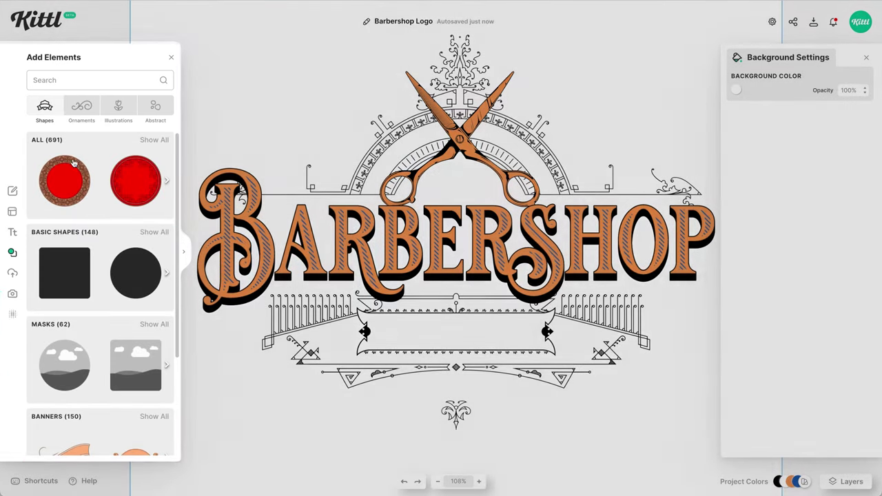
- Add a serrated circle from the Ornate Circles shapes between the scissor blades
{"action": "scroll", "coordinate": [103, 290], "scroll_direction": "down", "scroll_amount": 3}
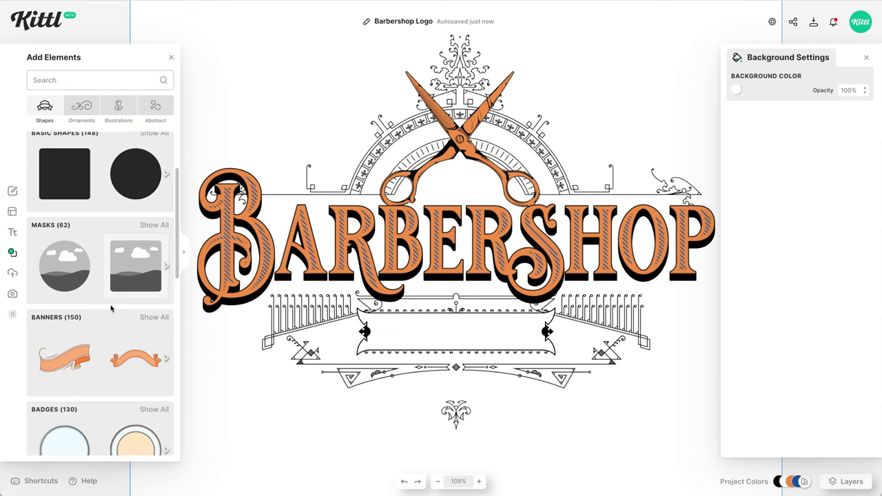
{"action": "scroll", "coordinate": [112, 309], "scroll_direction": "down", "scroll_amount": 2}
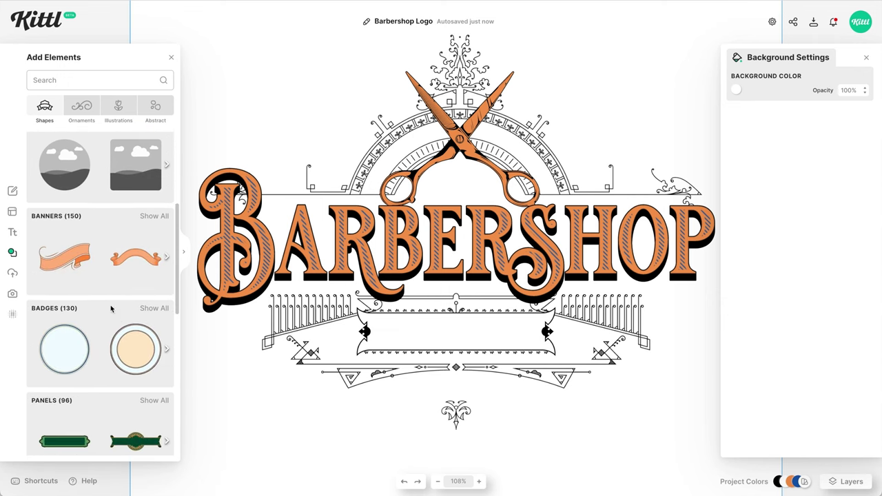
{"action": "scroll", "coordinate": [117, 308], "scroll_direction": "down", "scroll_amount": 3}
{"action": "scroll", "coordinate": [121, 306], "scroll_direction": "down", "scroll_amount": 1}
{"action": "scroll", "coordinate": [125, 262], "scroll_direction": "down", "scroll_amount": 4}
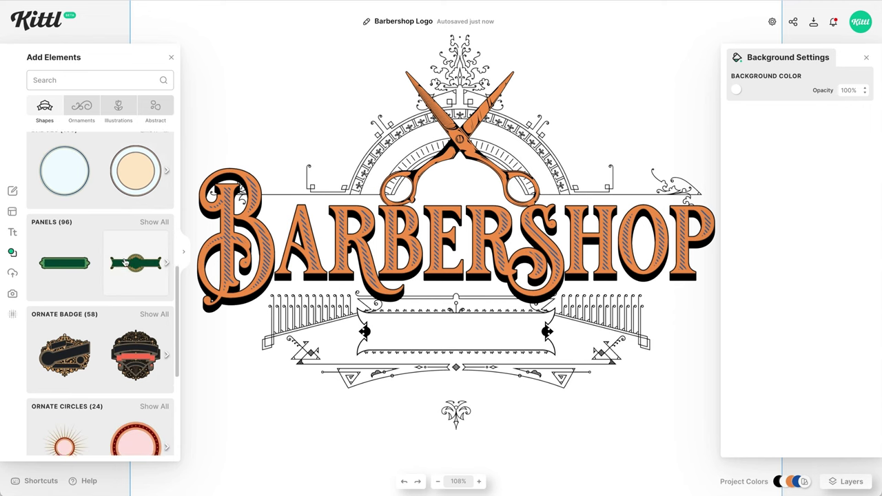
{"action": "scroll", "coordinate": [125, 263], "scroll_direction": "down", "scroll_amount": 4}
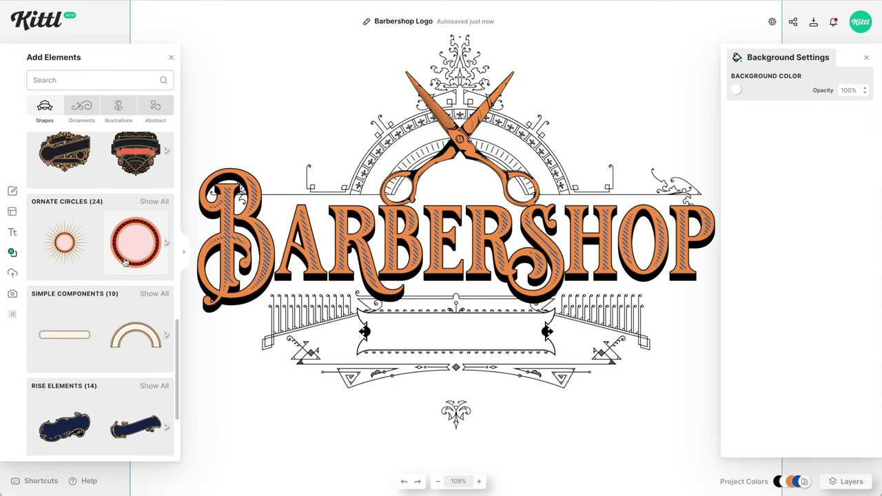
{"action": "scroll", "coordinate": [130, 249], "scroll_direction": "up", "scroll_amount": 3}
{"action": "scroll", "coordinate": [157, 263], "scroll_direction": "down", "scroll_amount": 1}
{"action": "left_click", "coordinate": [165, 247]}
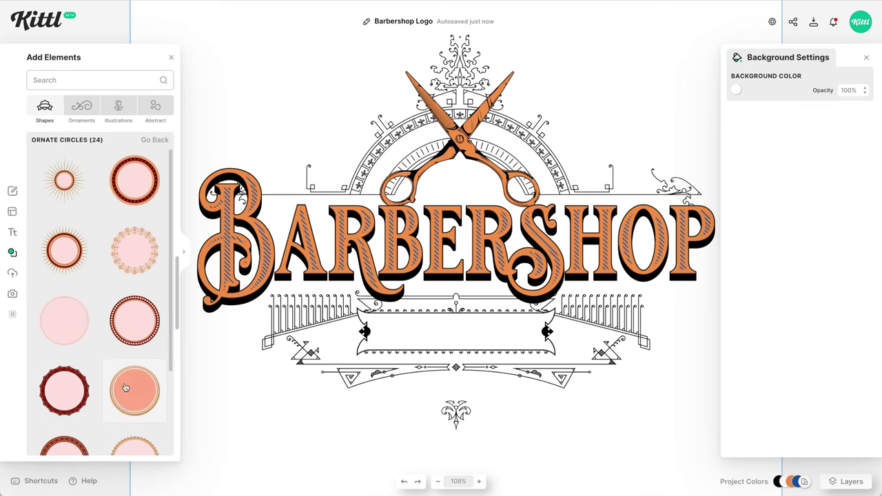
{"action": "scroll", "coordinate": [121, 377], "scroll_direction": "down", "scroll_amount": 2}
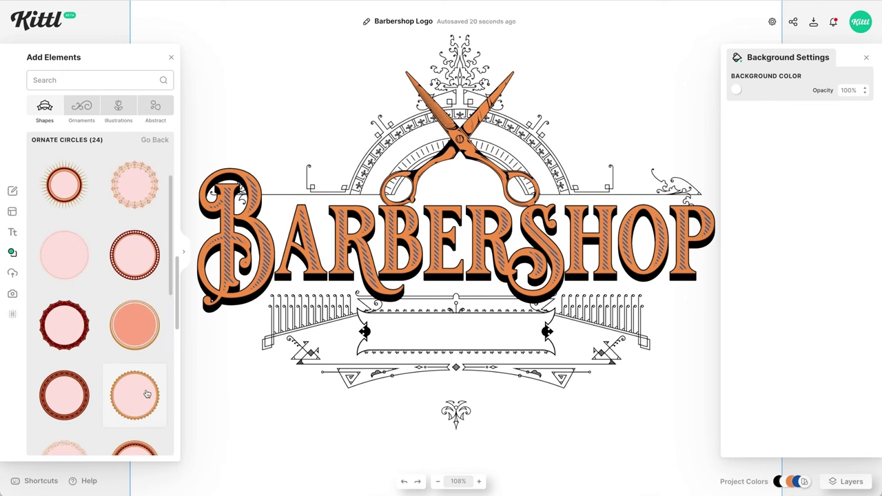
{"action": "left_click", "coordinate": [147, 394]}
{"action": "scroll", "coordinate": [451, 228], "scroll_direction": "up", "scroll_amount": 5}
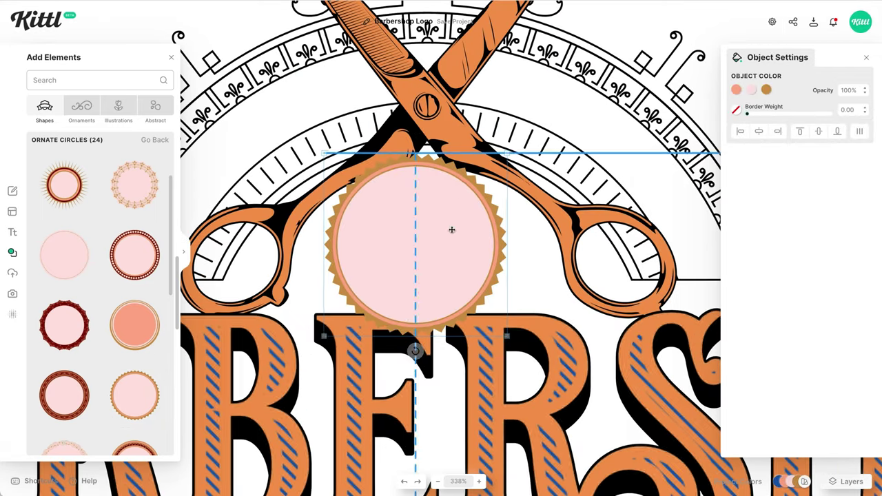
- Give the ornate circle a black edge and a white fill
{"action": "left_click", "coordinate": [766, 89]}
{"action": "left_click", "coordinate": [609, 287]}
{"action": "left_click", "coordinate": [751, 89]}
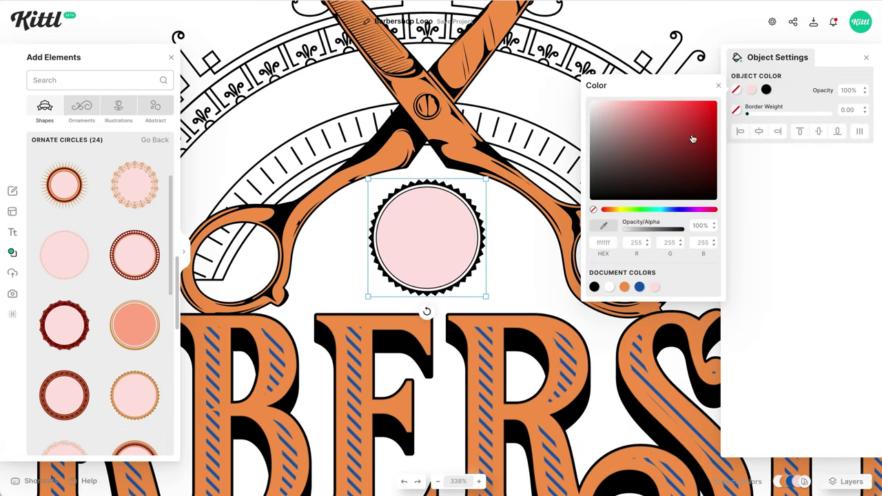
{"action": "left_click", "coordinate": [669, 287]}
- Add a headline text box and set it in a monospace font found by searching 'mono'
{"action": "key", "text": "t"}
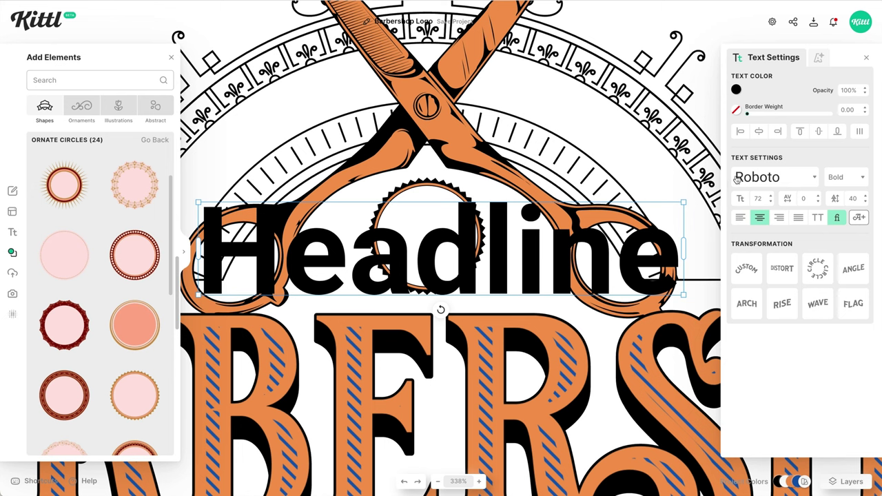
{"action": "left_click", "coordinate": [751, 177]}
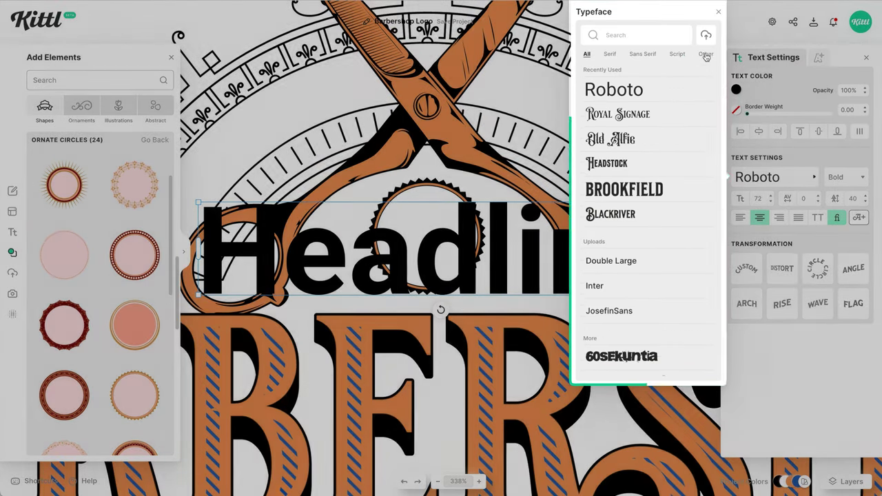
{"action": "left_click", "coordinate": [705, 53]}
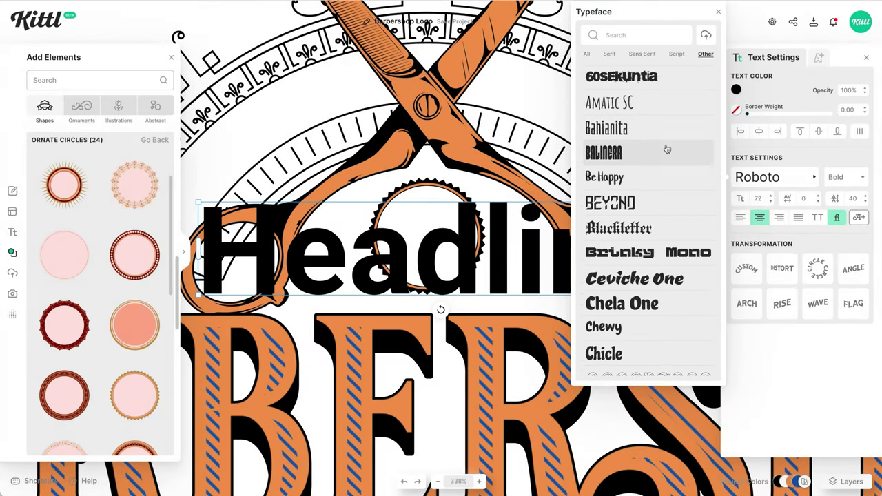
{"action": "scroll", "coordinate": [667, 149], "scroll_direction": "down", "scroll_amount": 10}
{"action": "left_click", "coordinate": [653, 32]}
{"action": "type", "text": "mono"}
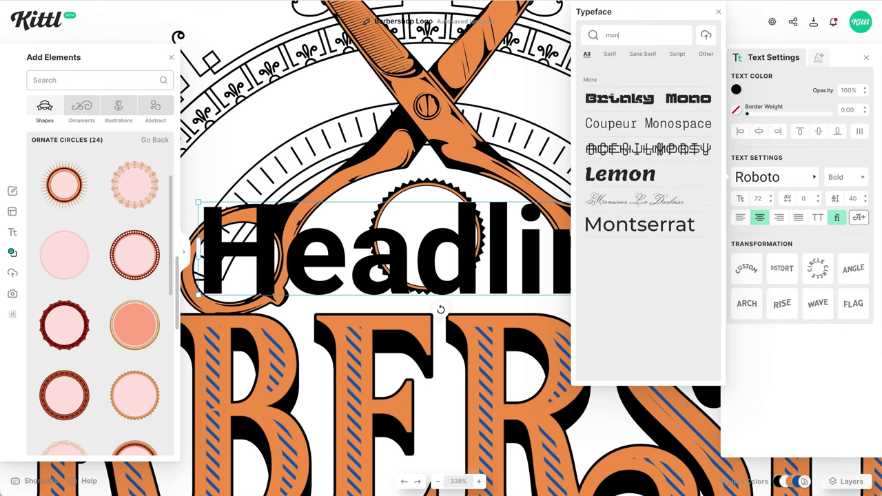
{"action": "left_click", "coordinate": [669, 155]}
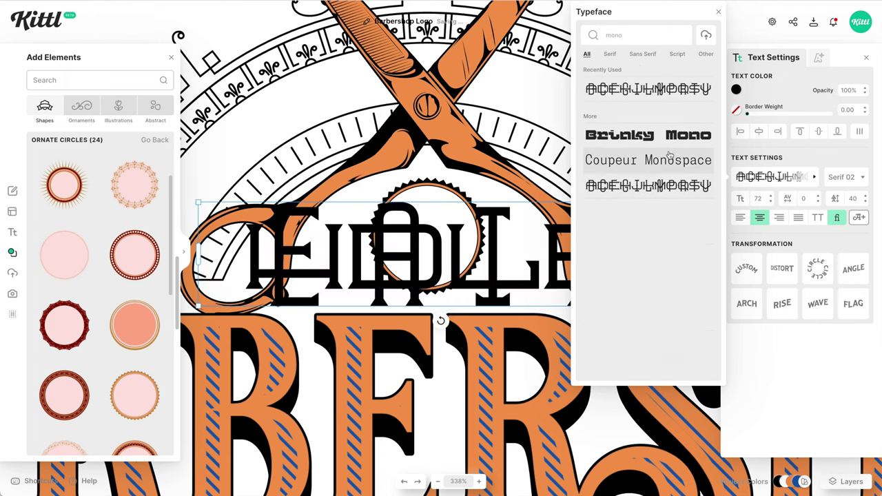
{"action": "left_click", "coordinate": [508, 274]}
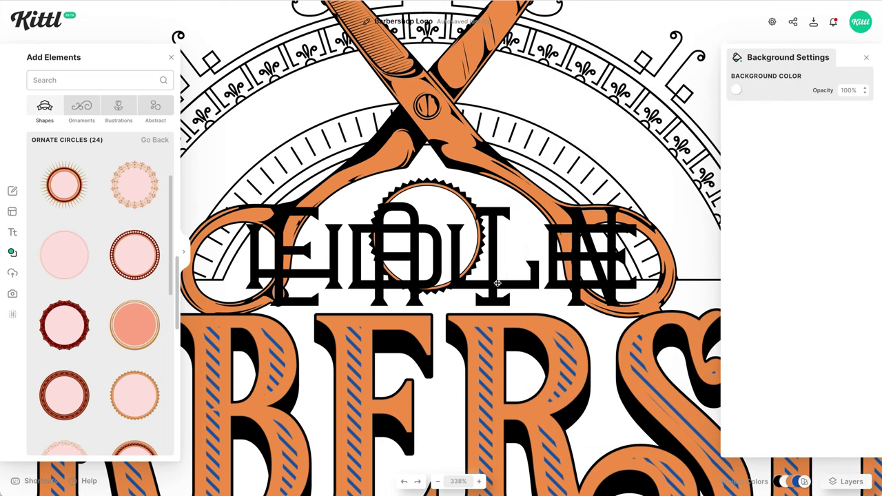
{"action": "left_click", "coordinate": [497, 283]}
{"action": "double_click", "coordinate": [495, 281]}
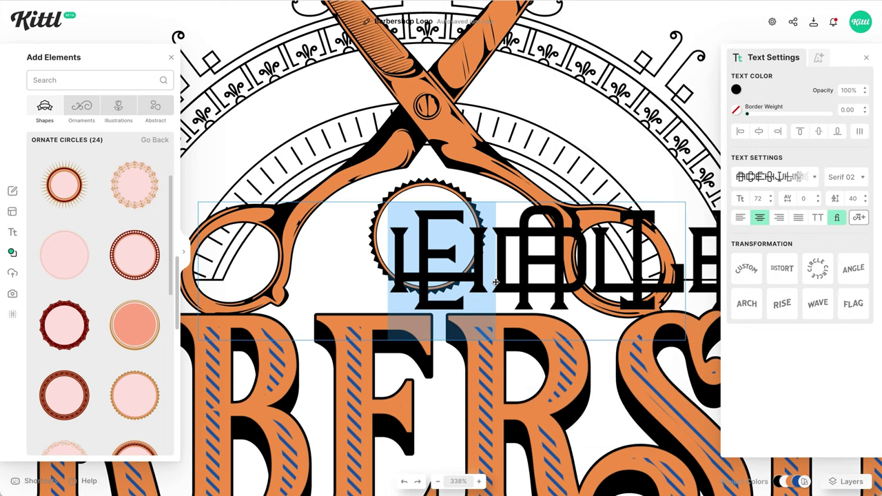
{"action": "key", "text": "Escape"}
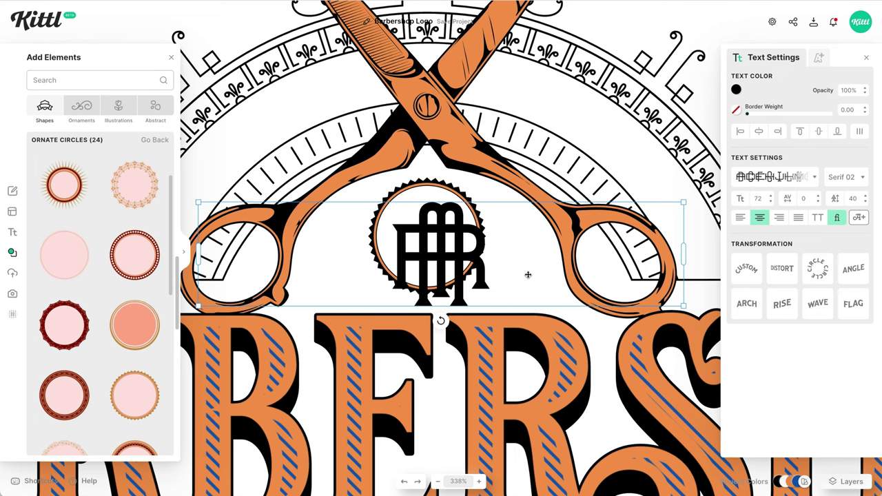
- Shrink the monogram, center it in the badge, and make it orange with a block shadow
{"action": "left_click_drag", "start_coordinate": [683, 307], "coordinate": [577, 284]}
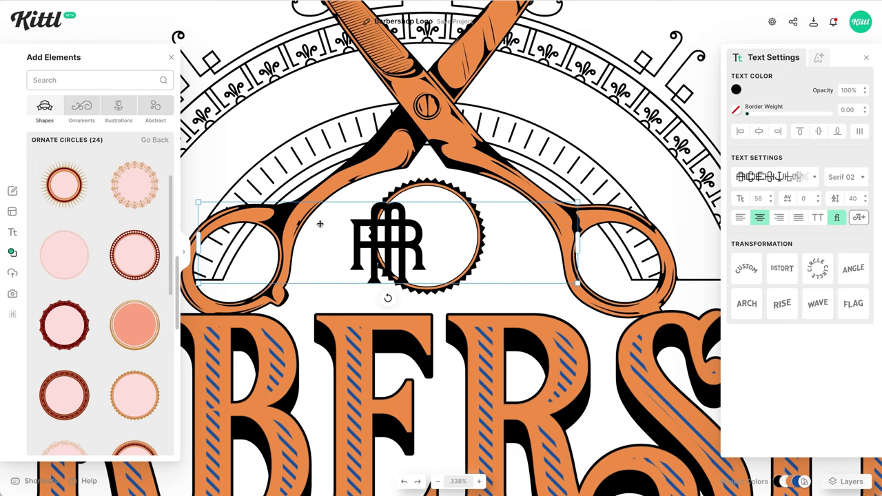
{"action": "left_click_drag", "start_coordinate": [426, 247], "coordinate": [441, 235]}
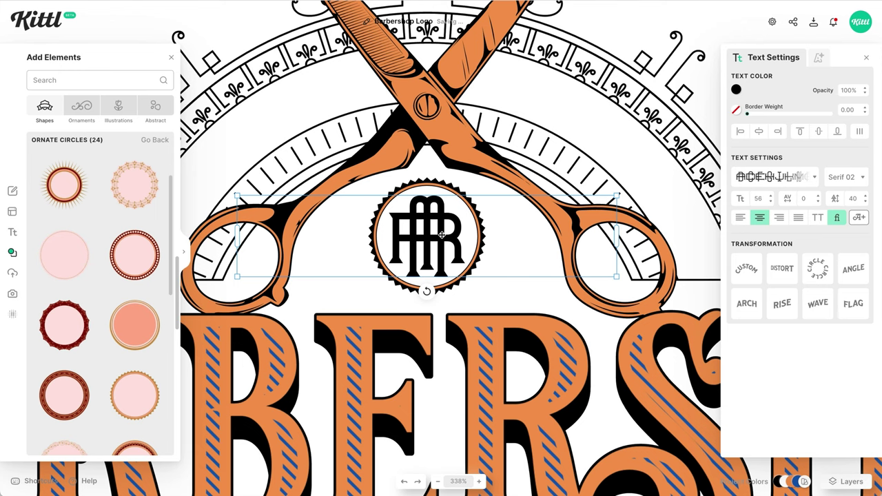
{"action": "left_click", "coordinate": [735, 90]}
{"action": "left_click", "coordinate": [624, 287]}
{"action": "left_click", "coordinate": [818, 57]}
{"action": "left_click", "coordinate": [818, 101]}
{"action": "left_click", "coordinate": [864, 128]}
{"action": "left_click", "coordinate": [864, 128]}
{"action": "left_click", "coordinate": [864, 209]}
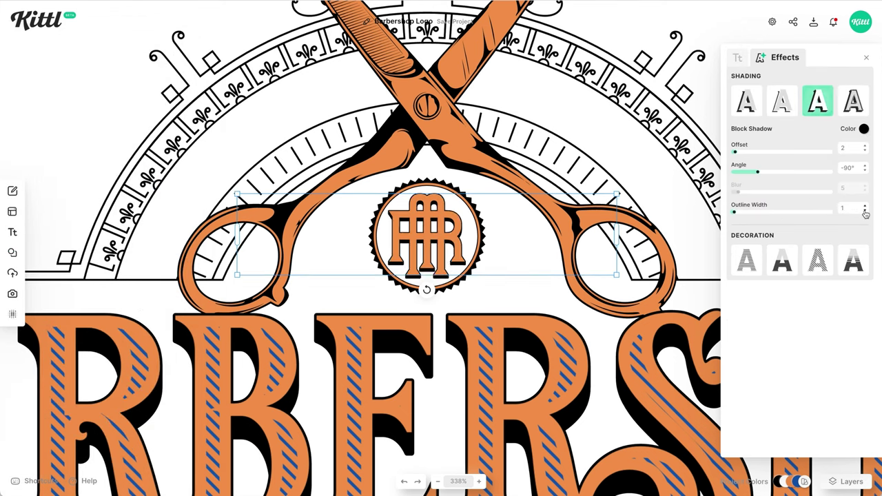
- Give the monogram a thicker orange border, then add a new text box on the lower banner
{"action": "left_click", "coordinate": [737, 57]}
{"action": "left_click", "coordinate": [736, 109]}
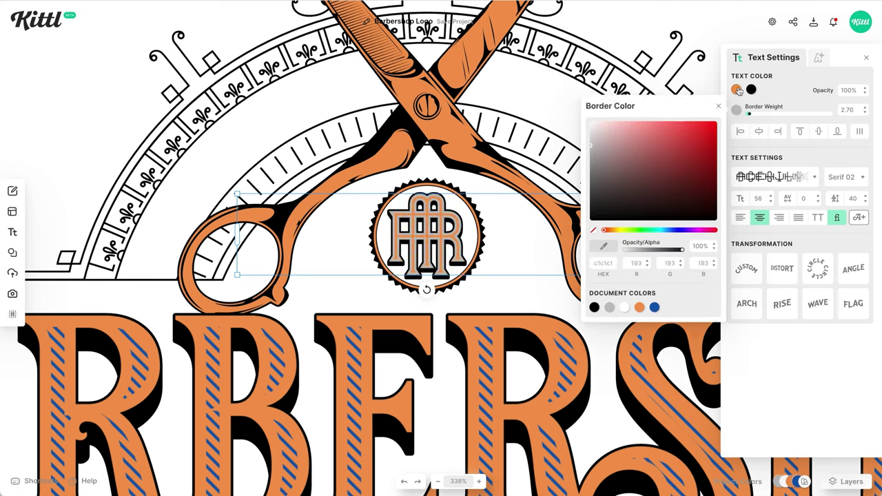
{"action": "left_click", "coordinate": [640, 307]}
{"action": "left_click_drag", "start_coordinate": [750, 115], "coordinate": [754, 114]}
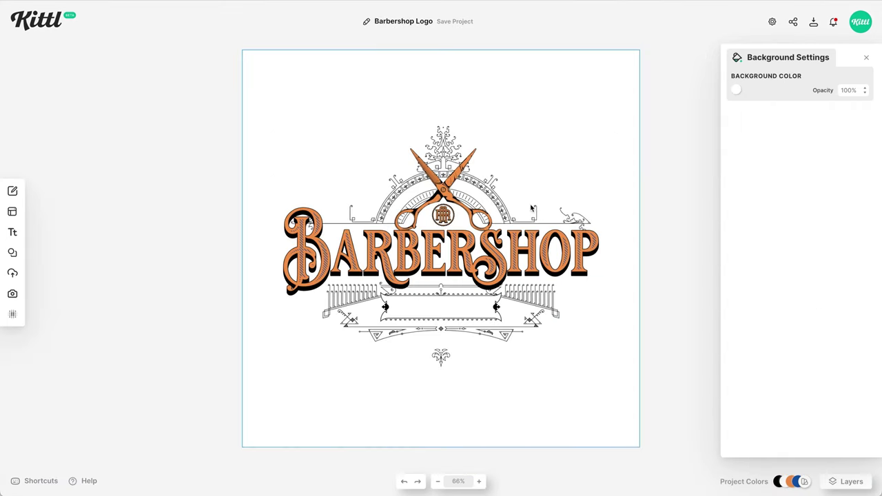
{"action": "key", "text": "t"}
{"action": "left_click_drag", "start_coordinate": [457, 249], "coordinate": [463, 306]}
- Replace the banner placeholder with the barber's full name, sized to fit on one line
{"action": "scroll", "coordinate": [463, 307], "scroll_direction": "up", "scroll_amount": 5}
{"action": "double_click", "coordinate": [480, 316]}
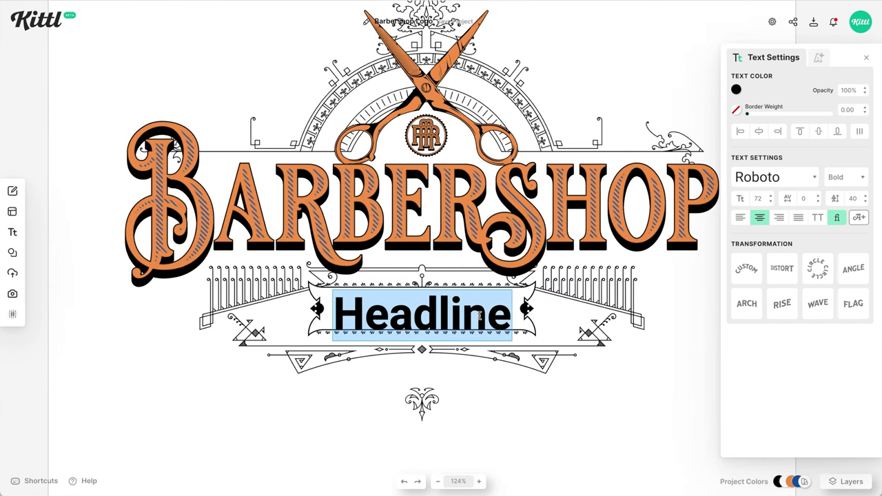
{"action": "key", "text": "Return"}
{"action": "key", "text": "Escape"}
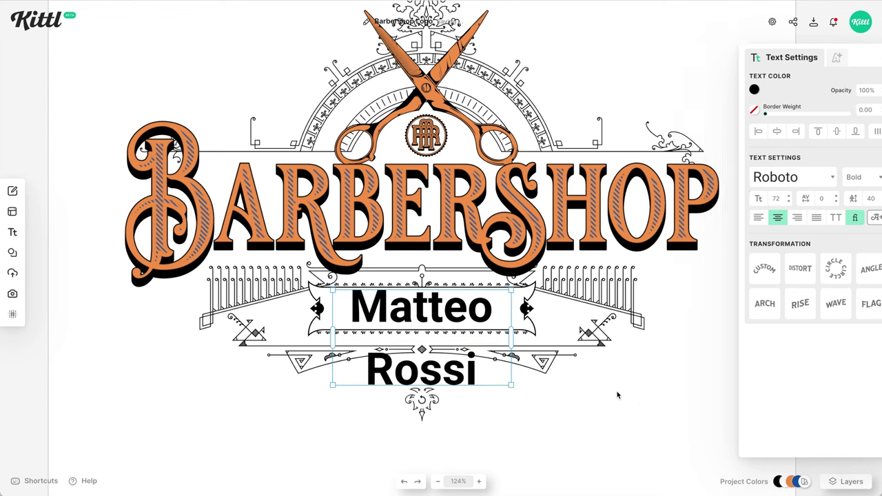
{"action": "left_click_drag", "start_coordinate": [511, 337], "coordinate": [576, 338]}
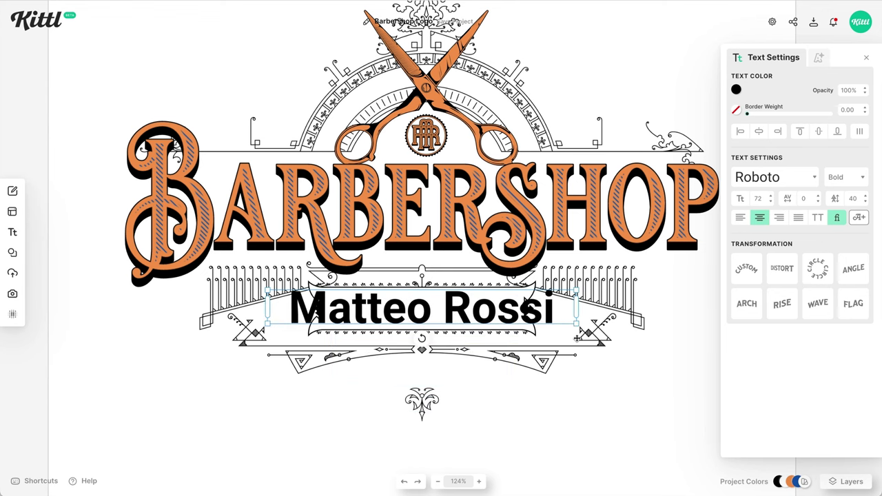
{"action": "left_click_drag", "start_coordinate": [575, 292], "coordinate": [523, 300]}
- Set the name in a script typeface, enlarge it slightly, and fit the design in view
{"action": "scroll", "coordinate": [524, 303], "scroll_direction": "up", "scroll_amount": 5}
{"action": "left_click", "coordinate": [775, 177]}
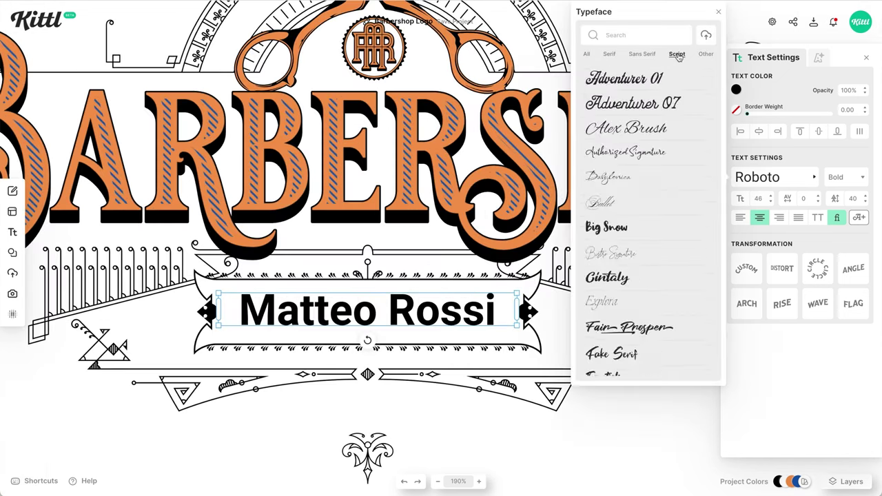
{"action": "scroll", "coordinate": [647, 275], "scroll_direction": "down", "scroll_amount": 3}
{"action": "left_click", "coordinate": [648, 203]}
{"action": "left_click", "coordinate": [542, 348]}
{"action": "left_click_drag", "start_coordinate": [550, 360], "coordinate": [575, 374]}
{"action": "left_click", "coordinate": [630, 433]}
{"action": "key", "text": "shift+1"}
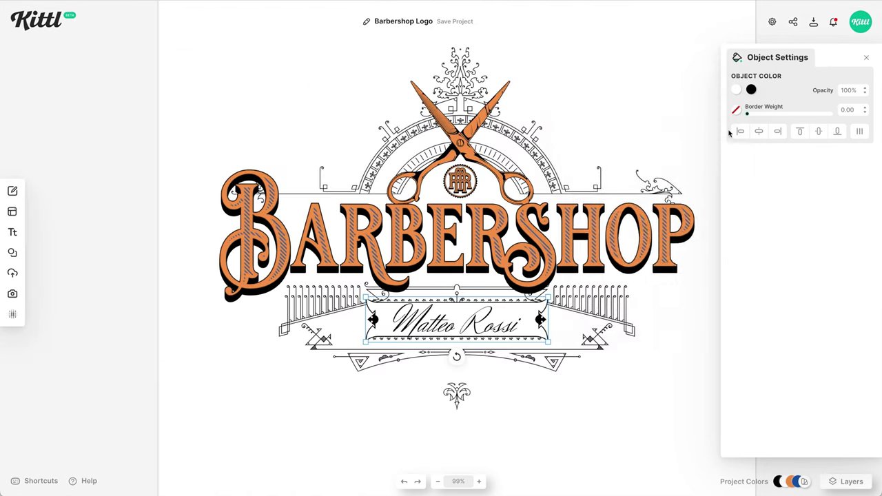
- Add 'Shaves & Haircuts' below the banner in Goblin, size 22, letter spacing 180
{"action": "key", "text": "t"}
{"action": "left_click_drag", "start_coordinate": [443, 252], "coordinate": [452, 399]}
{"action": "double_click", "coordinate": [452, 399]}
{"action": "type", "text": "Shaves & Haircuts"}
{"action": "left_click", "coordinate": [775, 177]}
{"action": "scroll", "coordinate": [658, 162], "scroll_direction": "down", "scroll_amount": 10}
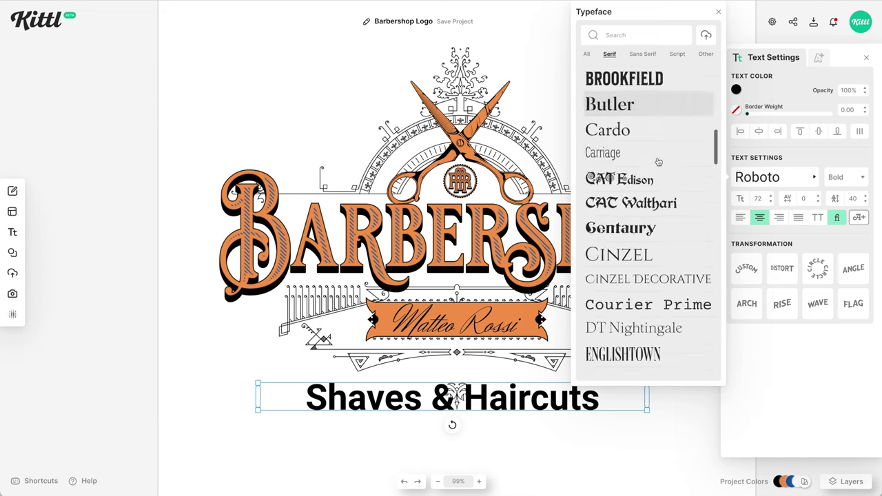
{"action": "left_click", "coordinate": [610, 266]}
{"action": "left_click", "coordinate": [758, 199]}
{"action": "type", "text": "22"}
{"action": "key", "text": "Tab"}
{"action": "type", "text": "180"}
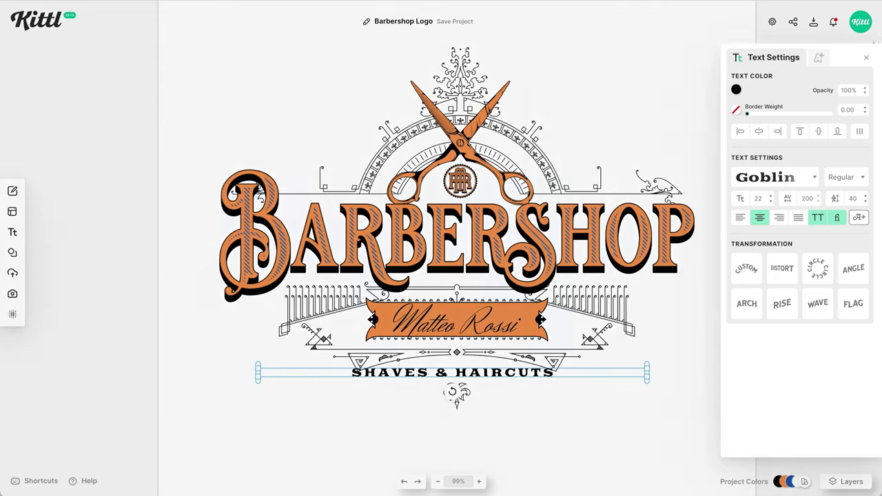
- Curve the tagline around a circle, enlarging the circle to flatten the arc
{"action": "left_click", "coordinate": [827, 268]}
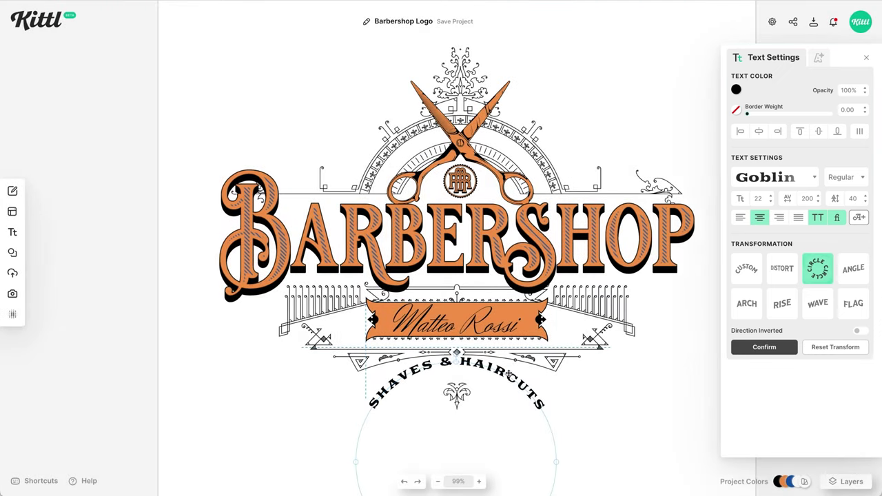
{"action": "left_click_drag", "start_coordinate": [498, 370], "coordinate": [506, 376]}
{"action": "scroll", "coordinate": [505, 377], "scroll_direction": "down", "scroll_amount": 5}
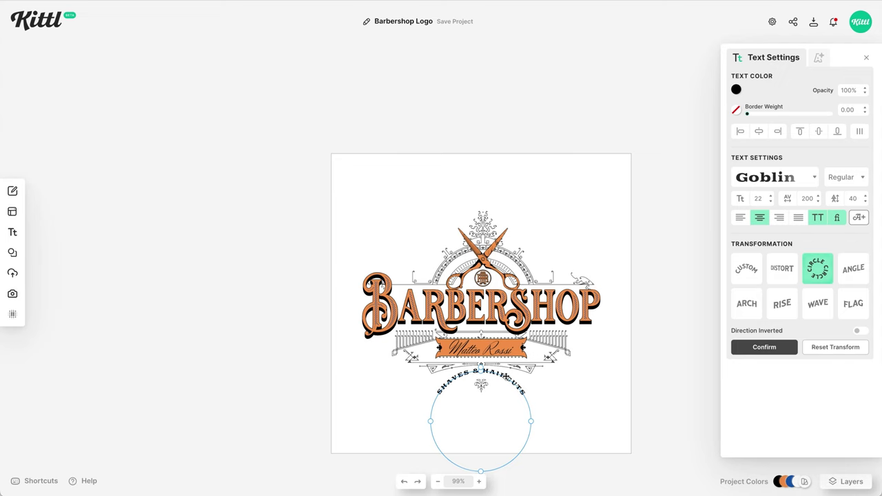
{"action": "left_click_drag", "start_coordinate": [497, 380], "coordinate": [497, 495]}
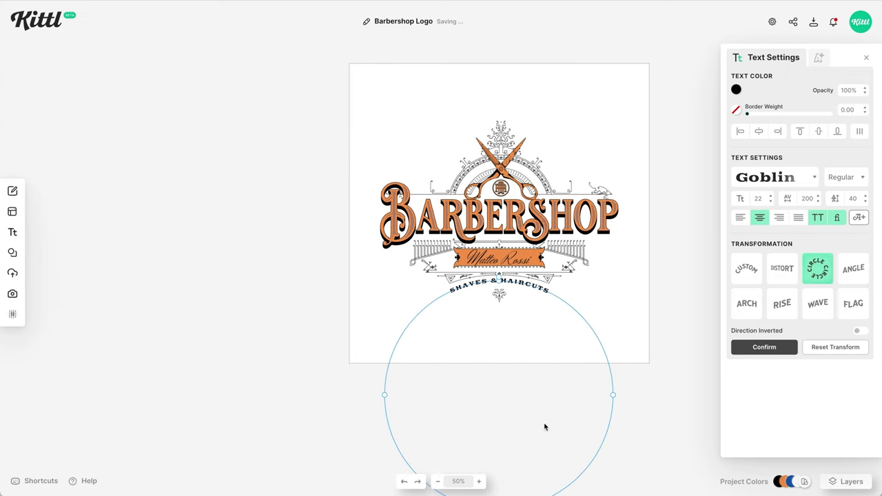
{"action": "scroll", "coordinate": [542, 430], "scroll_direction": "down", "scroll_amount": 3}
{"action": "left_click_drag", "start_coordinate": [494, 410], "coordinate": [493, 460]}
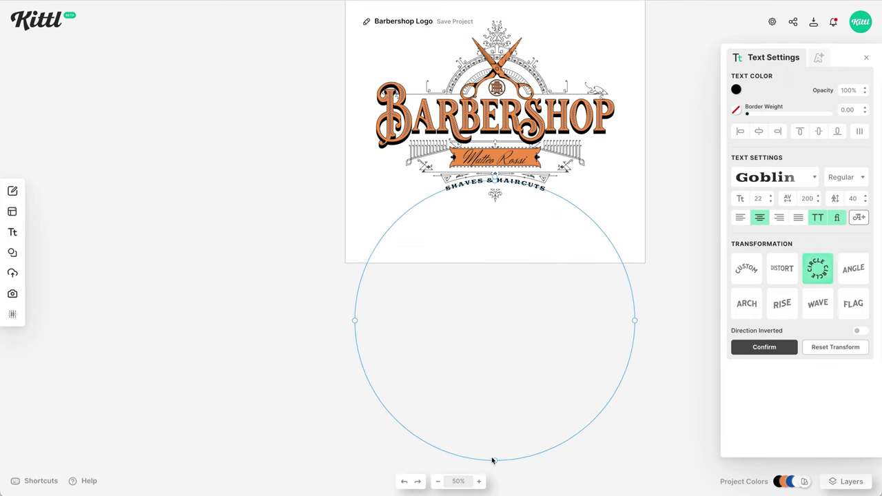
{"action": "left_click", "coordinate": [524, 320]}
- Change the tagline font size to 21 and select the small ornament below it
{"action": "scroll", "coordinate": [523, 235], "scroll_direction": "up", "scroll_amount": 5}
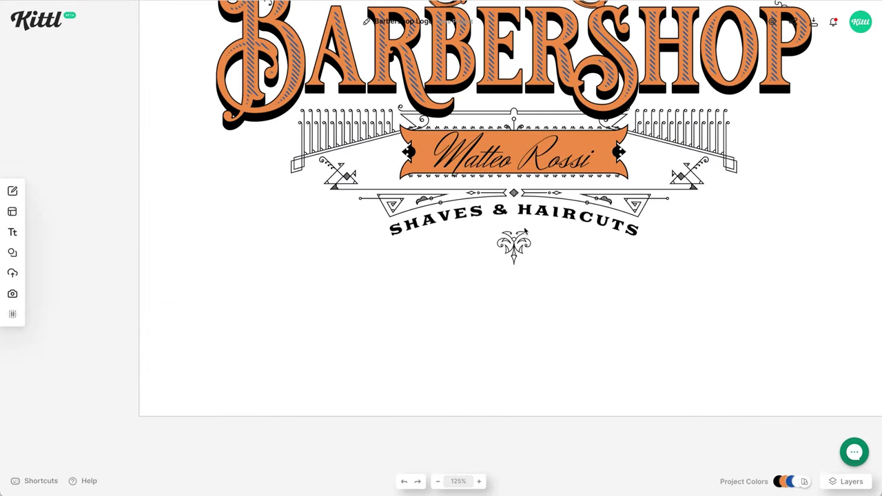
{"action": "scroll", "coordinate": [524, 231], "scroll_direction": "up", "scroll_amount": 3}
{"action": "left_click", "coordinate": [576, 303]}
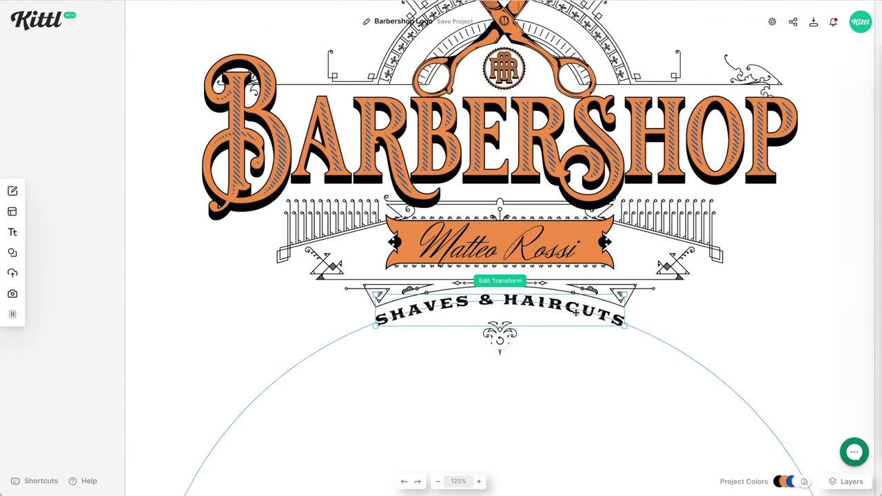
{"action": "type", "text": "19"}
{"action": "key", "text": "Up"}
{"action": "key", "text": "Up"}
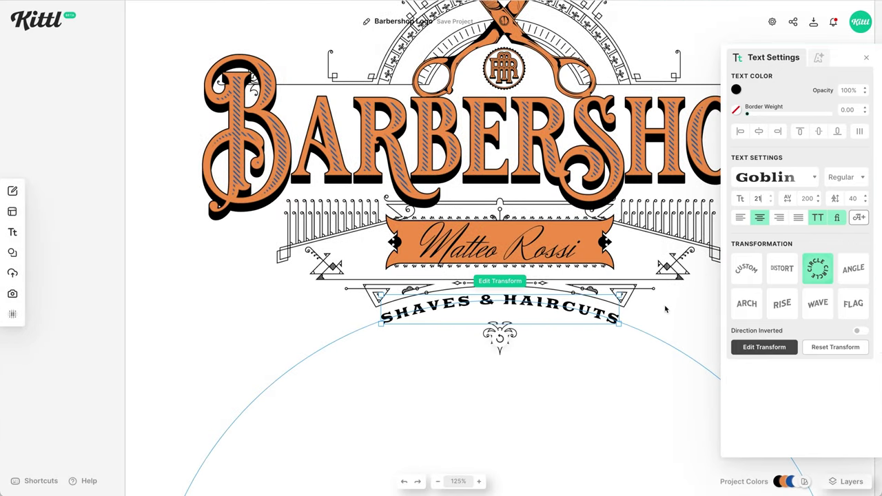
{"action": "left_click", "coordinate": [665, 314]}
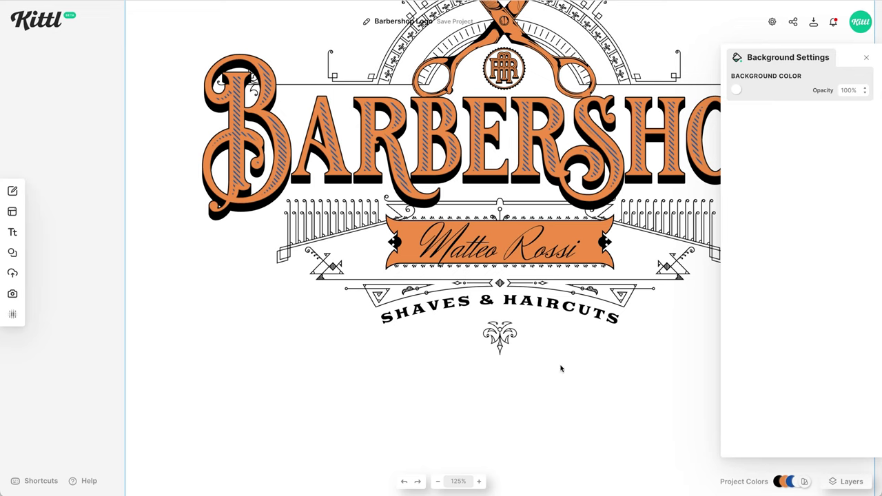
{"action": "left_click", "coordinate": [503, 331]}
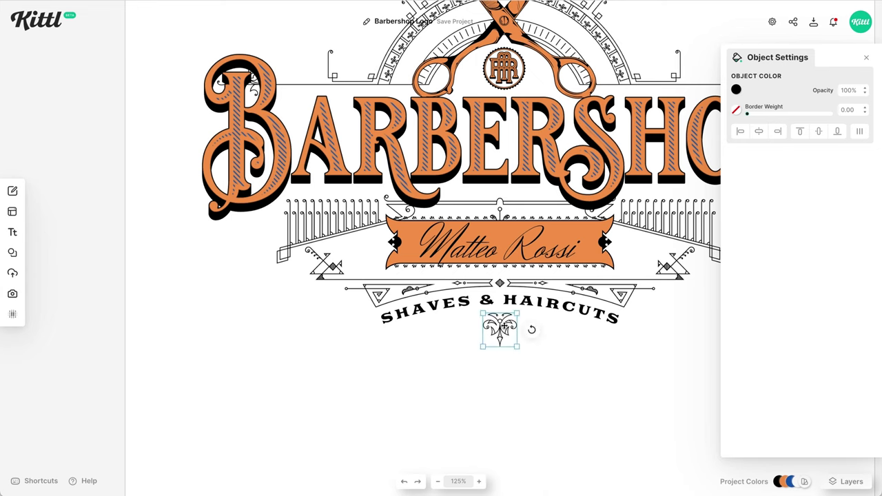
{"action": "left_click", "coordinate": [566, 366]}
{"action": "left_click", "coordinate": [505, 334]}
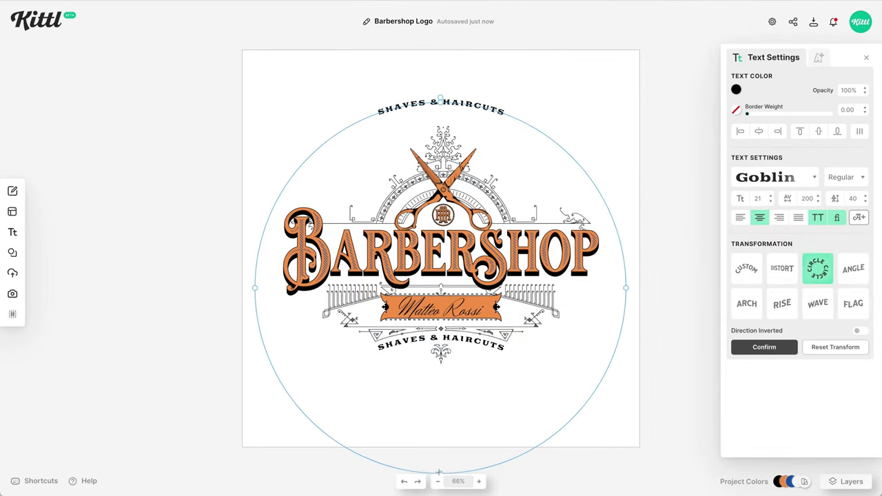
- Shrink the copied curve into the arch, retype it as CHICAGO, and slide it upper left
{"action": "left_click_drag", "start_coordinate": [625, 288], "coordinate": [522, 204]}
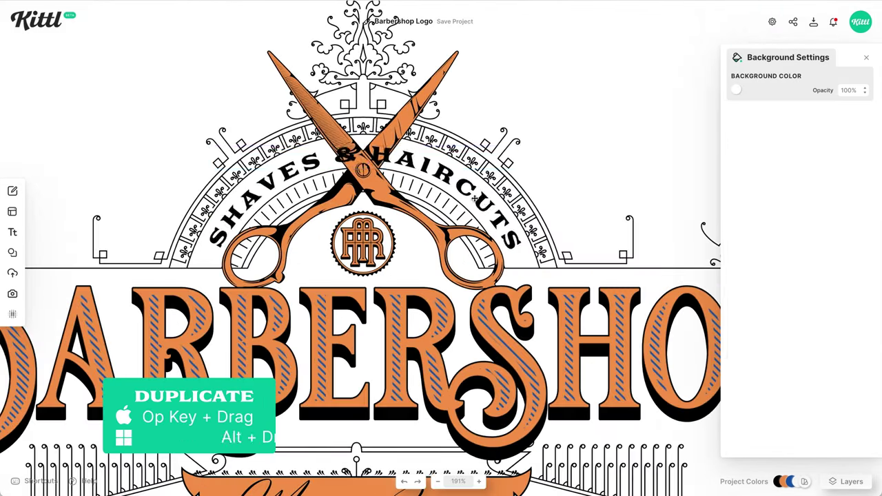
{"action": "type", "text": "chicago"}
{"action": "left_click", "coordinate": [381, 150]}
{"action": "left_click", "coordinate": [423, 171]}
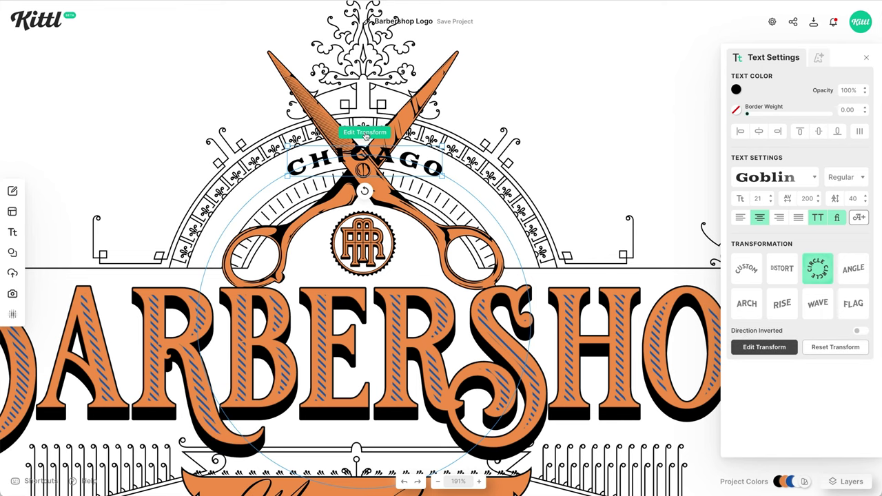
{"action": "left_click", "coordinate": [365, 134]}
{"action": "left_click_drag", "start_coordinate": [365, 139], "coordinate": [249, 186]}
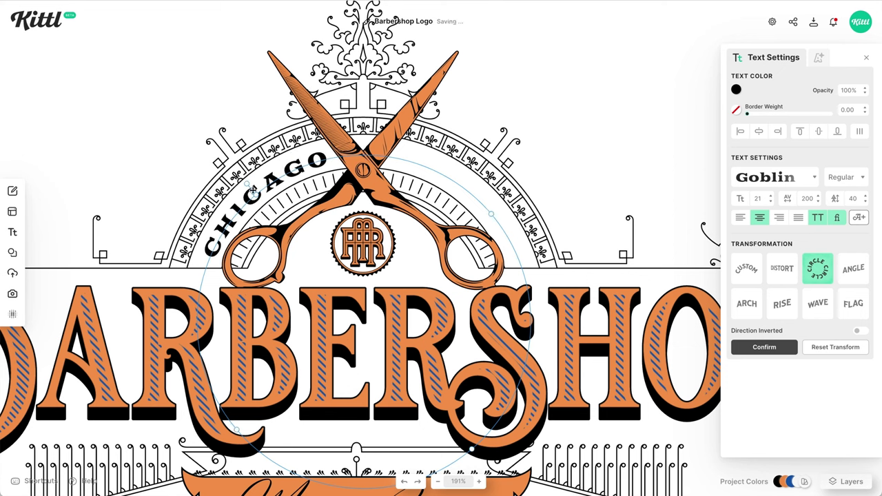
- Place a copy of CHICAGO on the arch's right side and retype it as ILLINOIS
{"action": "left_click_drag", "start_coordinate": [252, 190], "coordinate": [476, 191]}
{"action": "key", "text": "ctrl+c"}
{"action": "key", "text": "Escape"}
{"action": "key", "text": "ctrl+v"}
{"action": "double_click", "coordinate": [476, 191]}
{"action": "type", "text": "ILLINOIS"}
{"action": "key", "text": "Escape"}
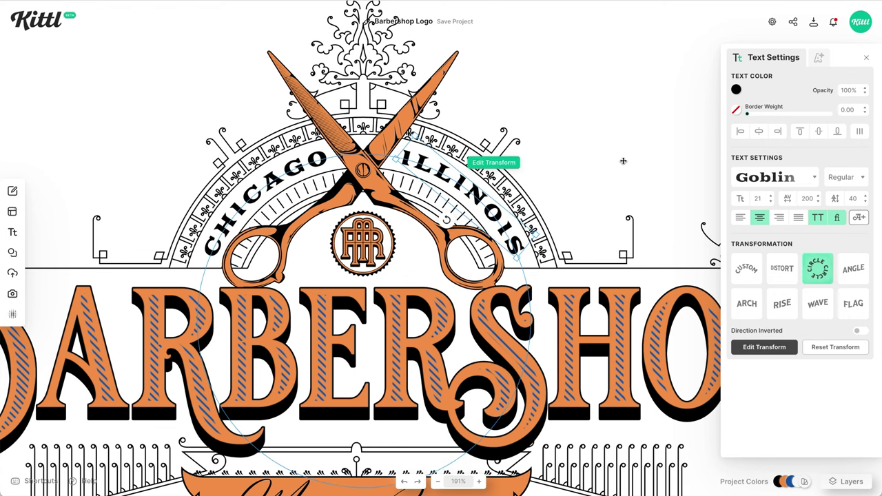
{"action": "left_click", "coordinate": [584, 158]}
- Set the artboard background colour to light grey c2c2c2
{"action": "key", "text": "shift+1"}
{"action": "left_click", "coordinate": [598, 389]}
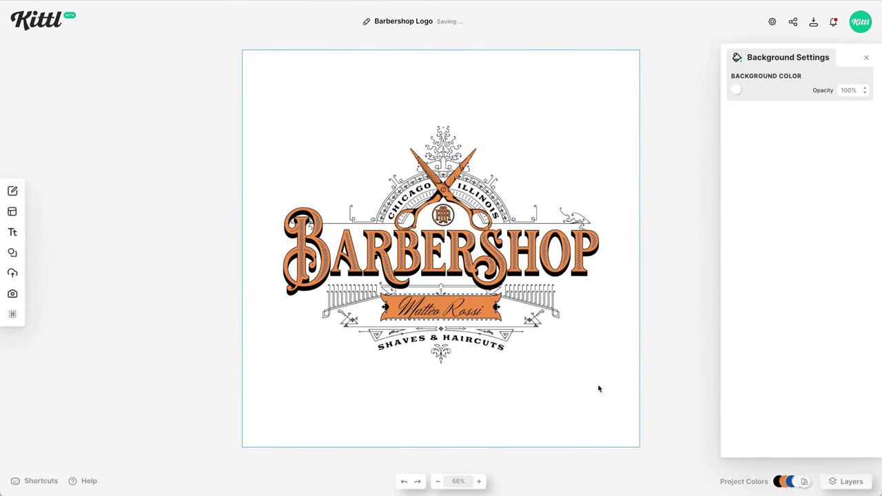
{"action": "left_click", "coordinate": [737, 480]}
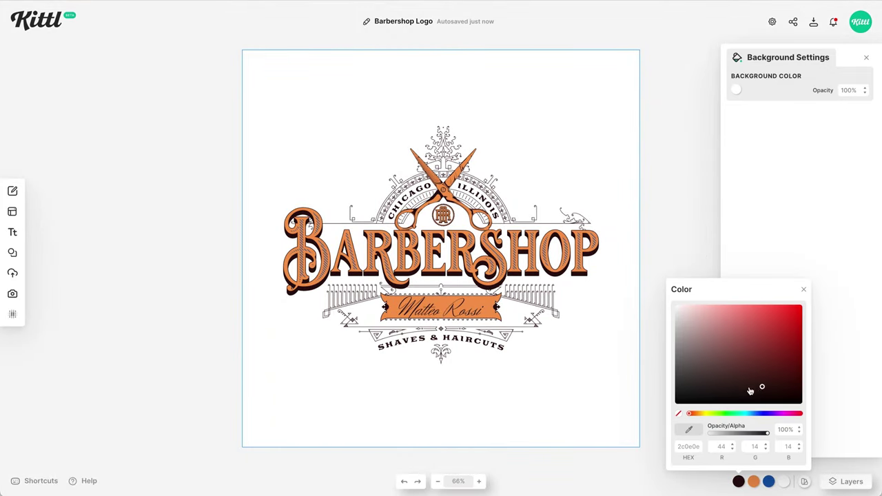
{"action": "left_click", "coordinate": [736, 90]}
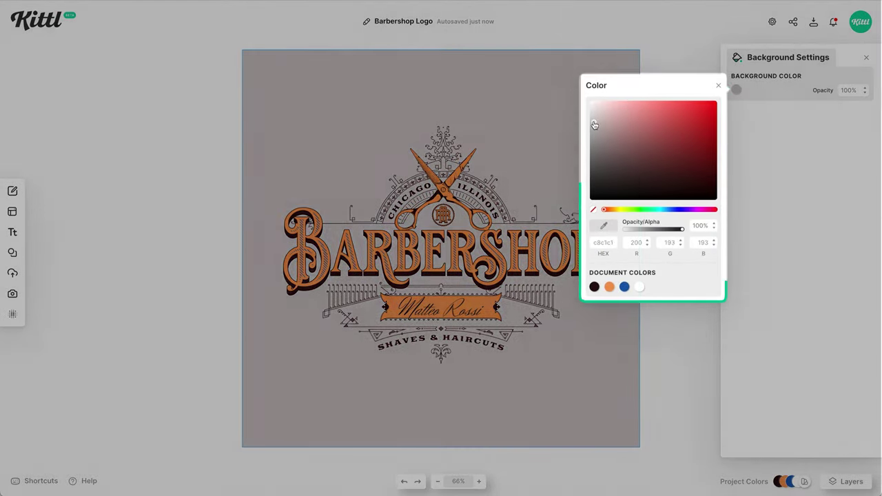
{"action": "left_click_drag", "start_coordinate": [595, 125], "coordinate": [590, 122]}
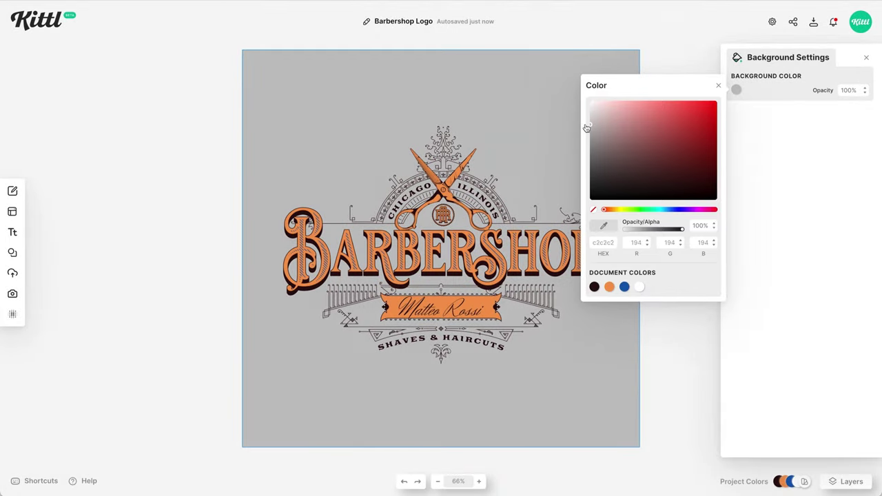